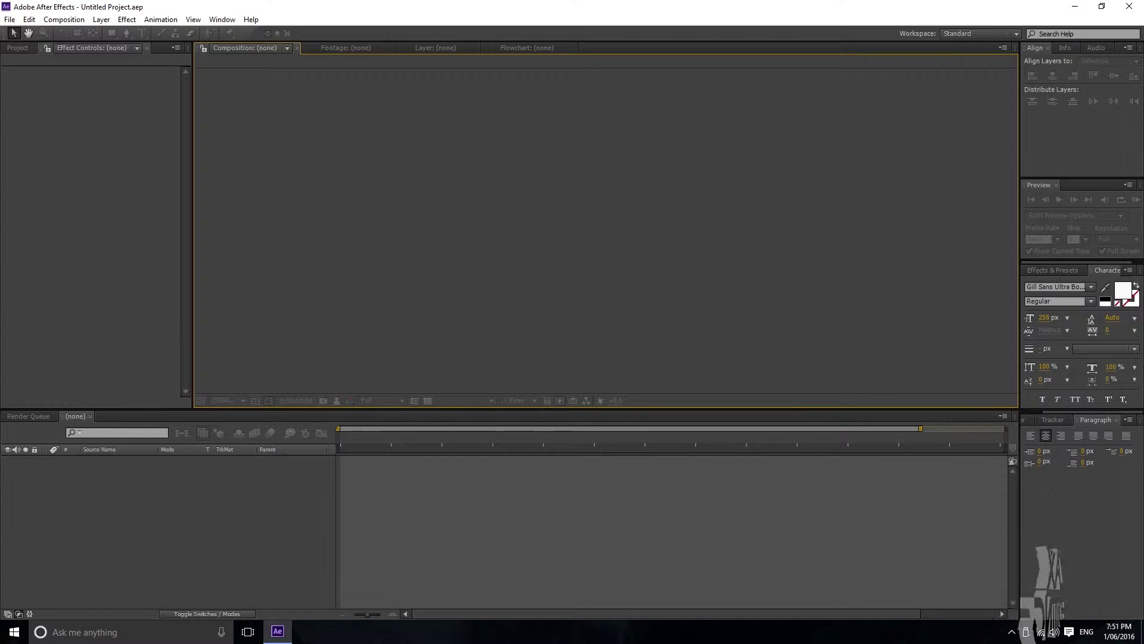
# Open the animation presets folder for browsing in Adobe Bridge
pyautogui.click(161, 20)
pyautogui.press('Down')
pyautogui.press('Down')
pyautogui.press('Down')
pyautogui.press('Down')
pyautogui.press('Up')
pyautogui.press('Up')
pyautogui.press('Up')
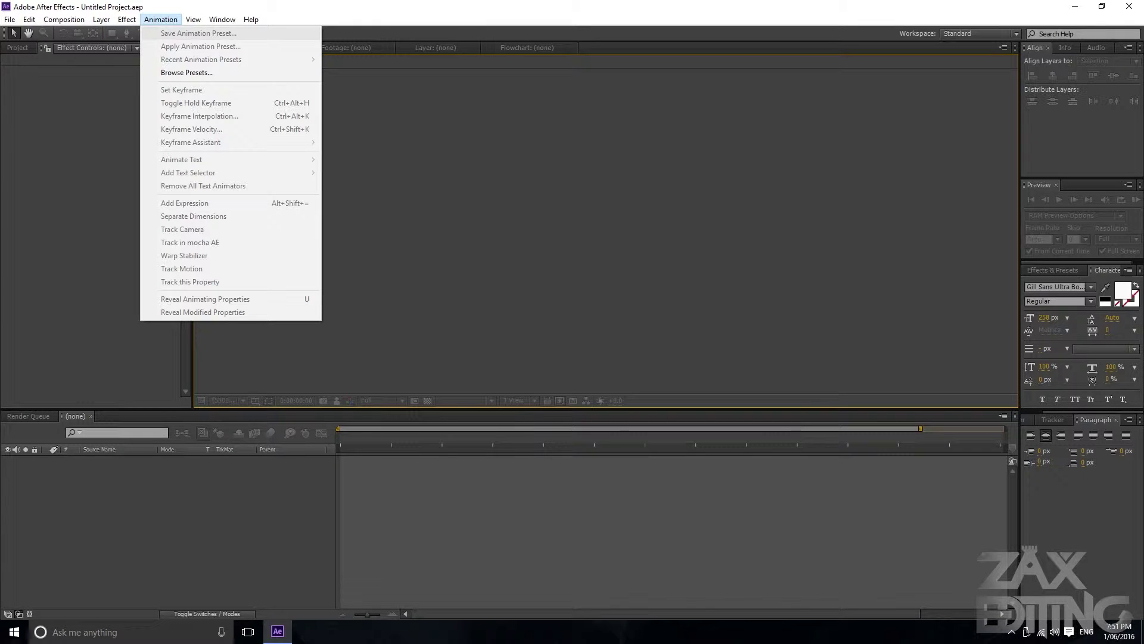
pyautogui.press('Down')
pyautogui.press('Down')
pyautogui.press('Down')
pyautogui.press('Down')
pyautogui.press('Up')
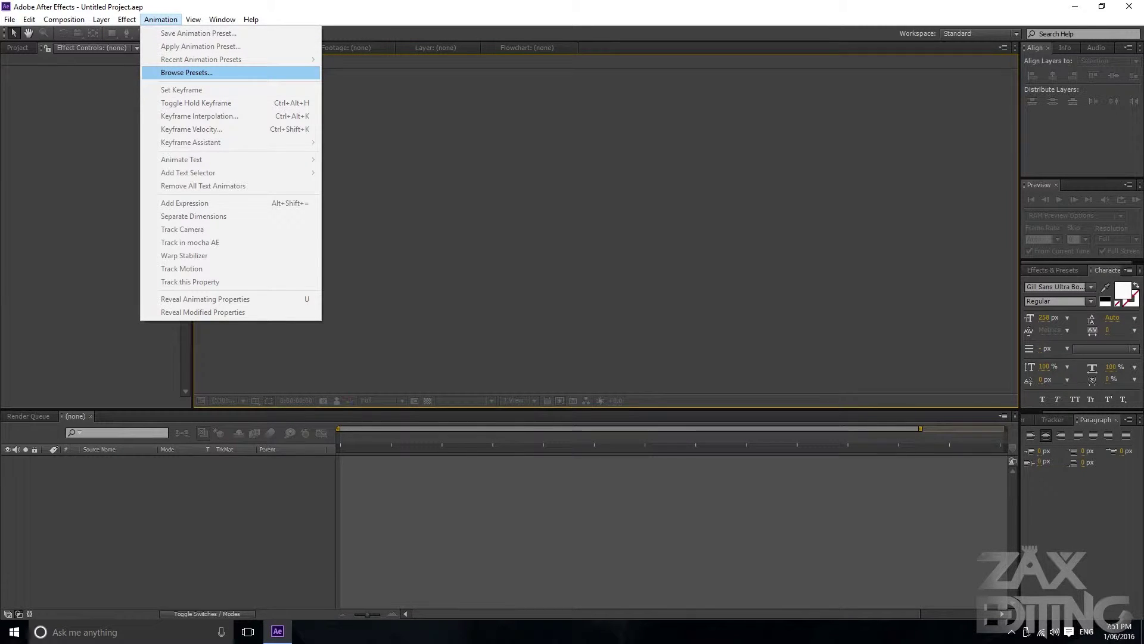
pyautogui.press('Return')
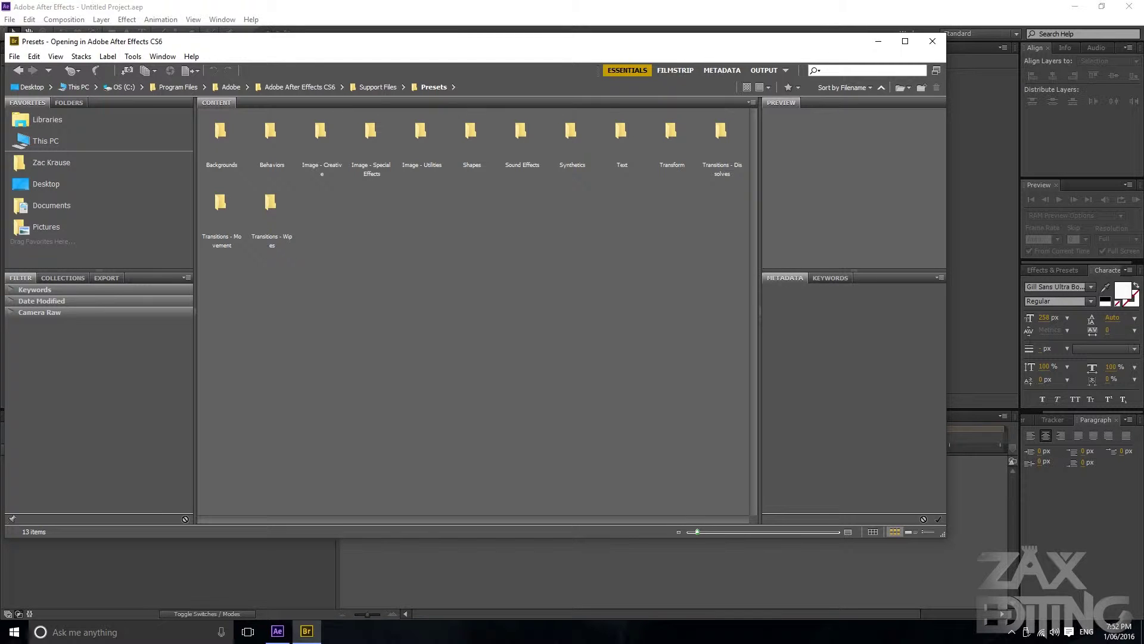
# Preview the Algorithm Loop preset in the Mechanical folder of the Text presets, and close Adobe Bridge
pyautogui.doubleClick(621, 135)
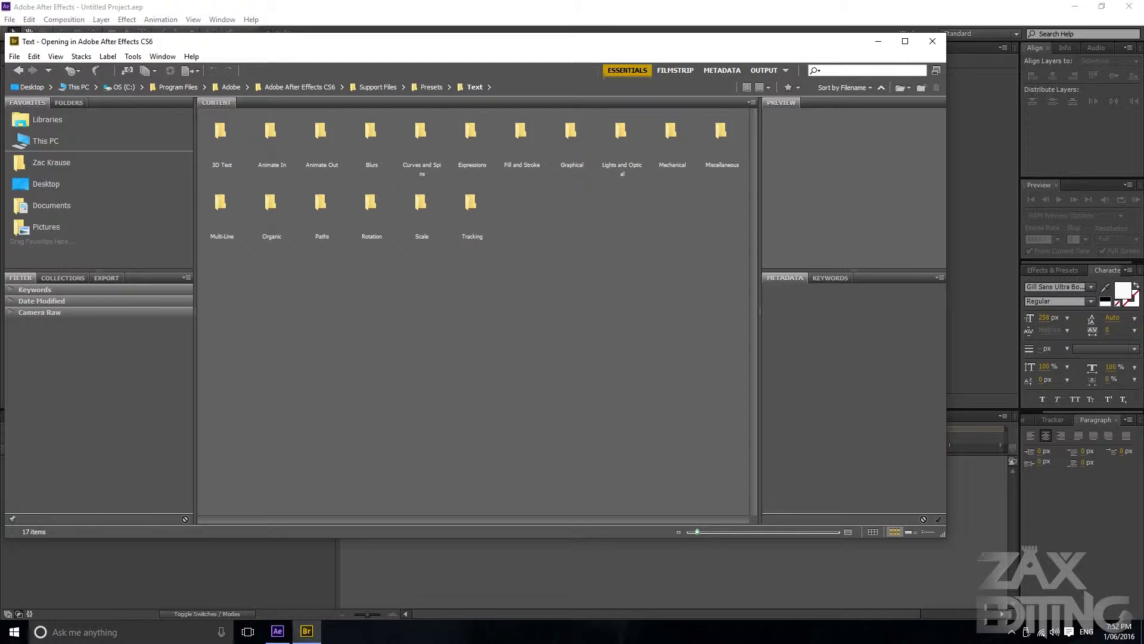
pyautogui.doubleClick(671, 134)
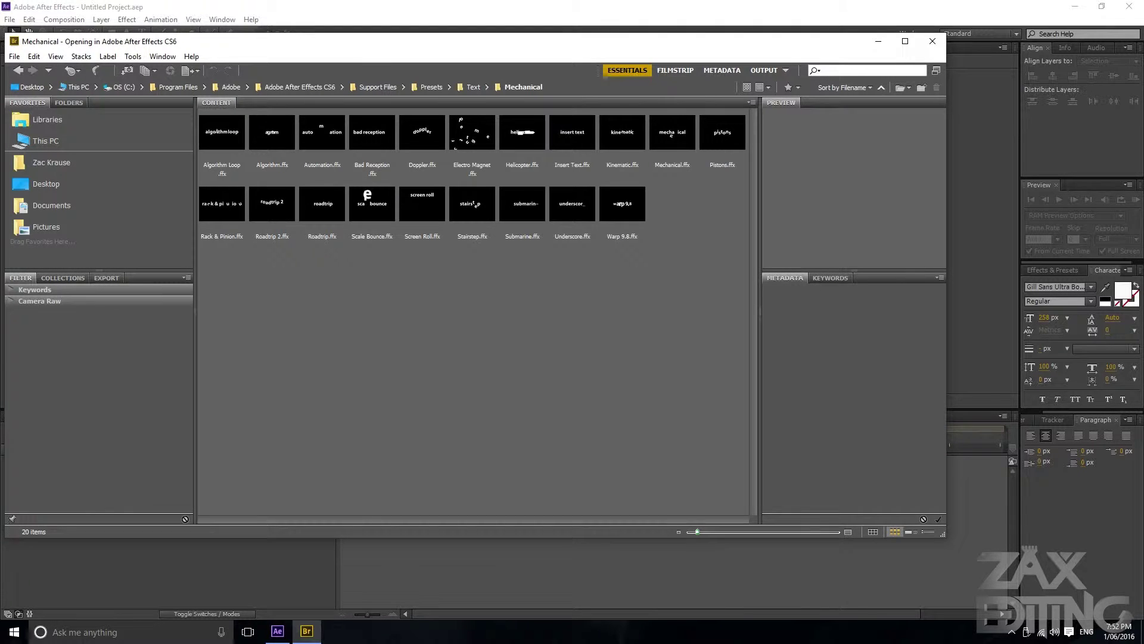
pyautogui.click(222, 134)
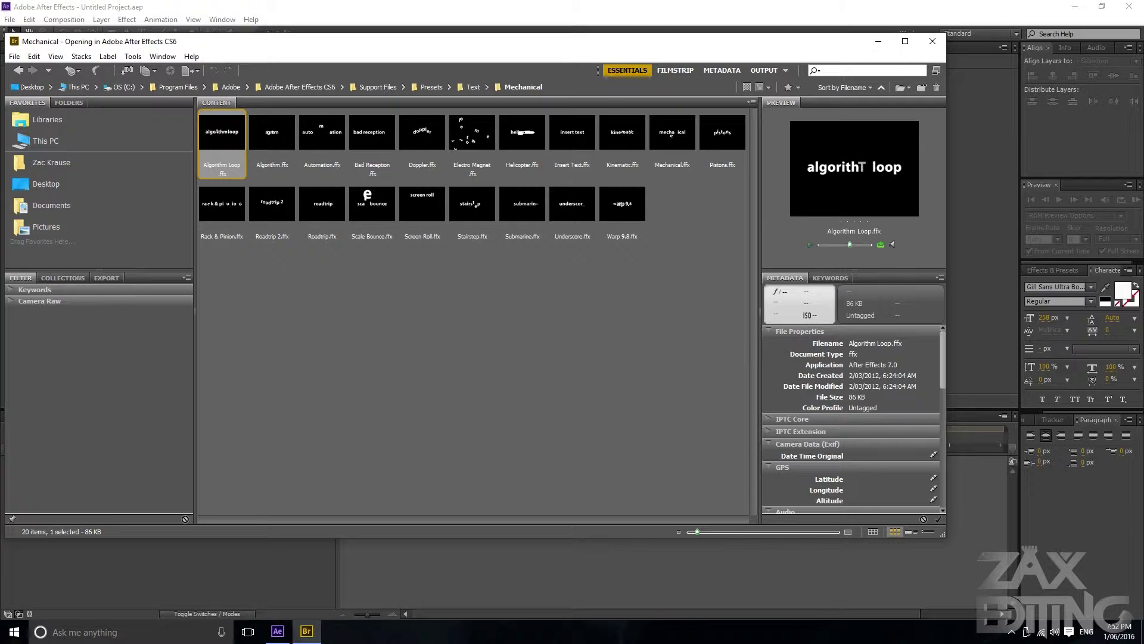
pyautogui.click(932, 41)
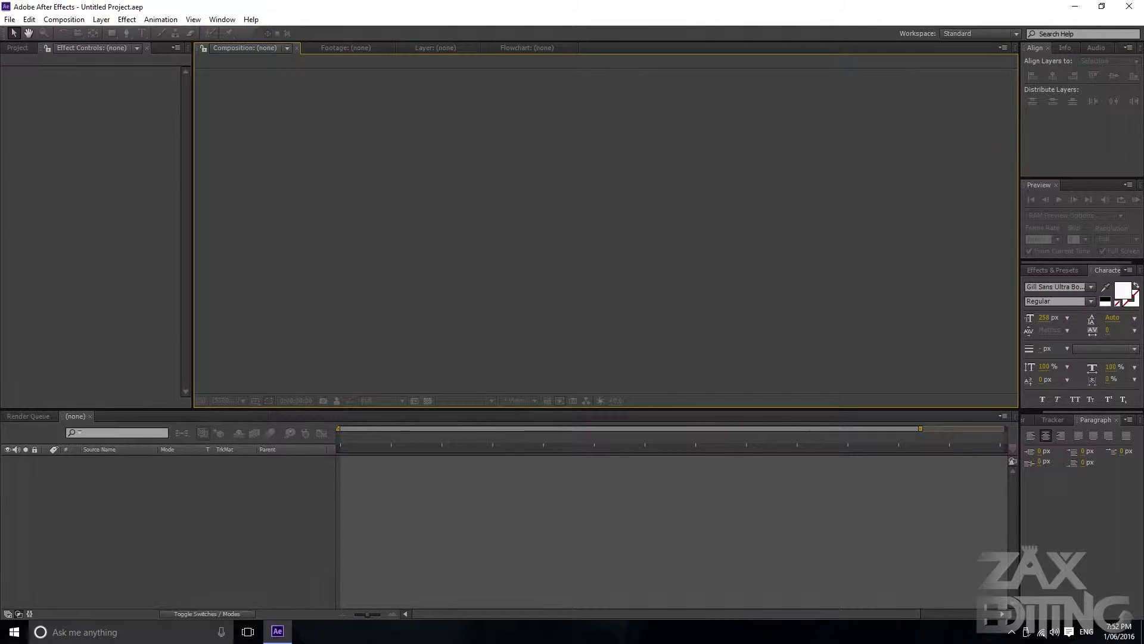
# Create the composition Comp 1 at 1280 x 720 px, 60 frames per second, with a duration of 0:00:30:53
pyautogui.click(64, 19)
pyautogui.click(88, 33)
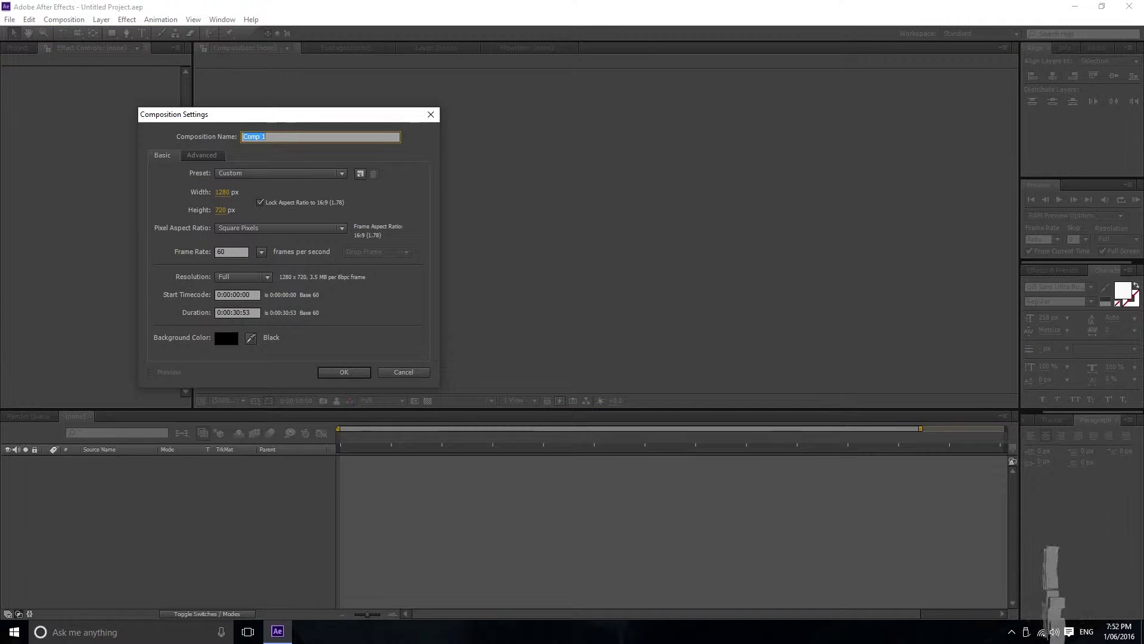
pyautogui.press('Return')
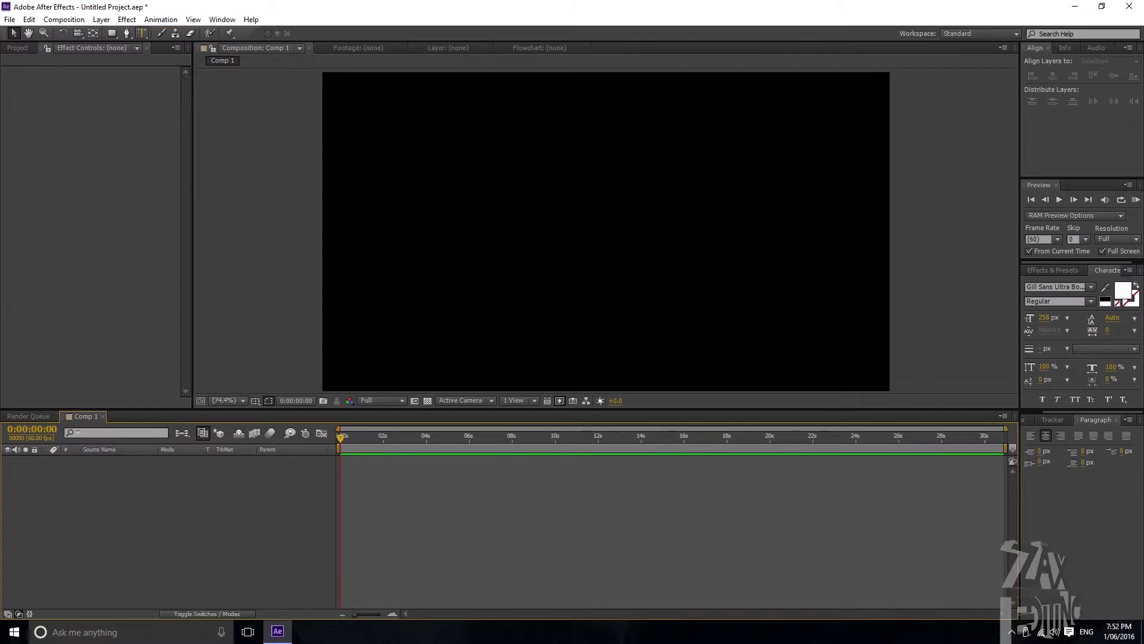
# Add a text layer reading "TEXT" to the composition
pyautogui.hotkey('ctrl', 't')
pyautogui.click(549, 251)
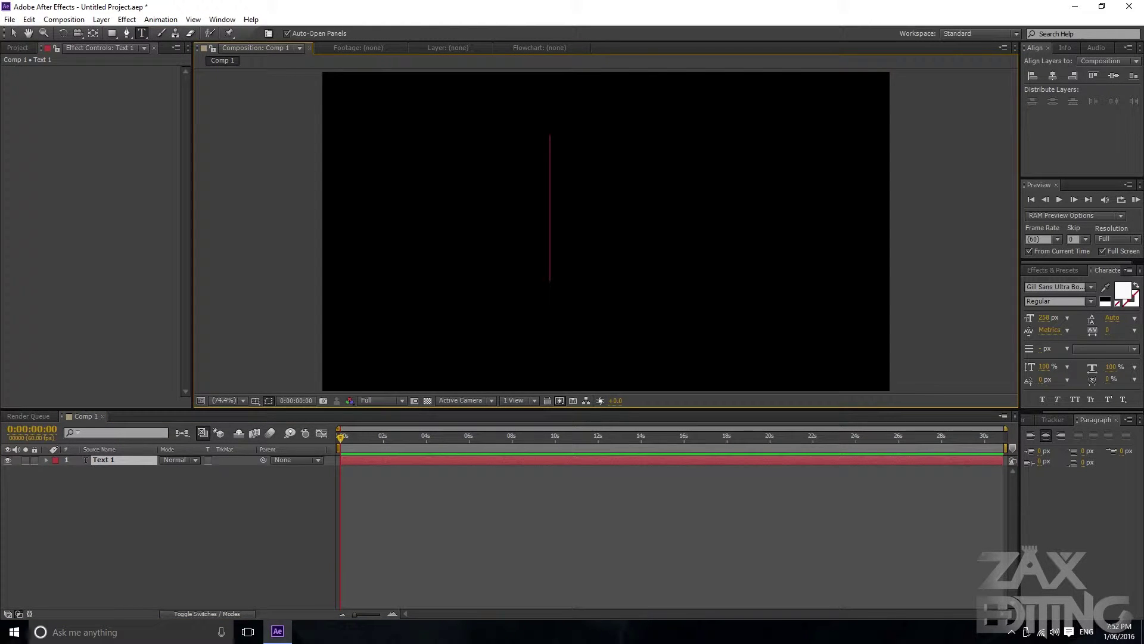
pyautogui.write('TEXT')
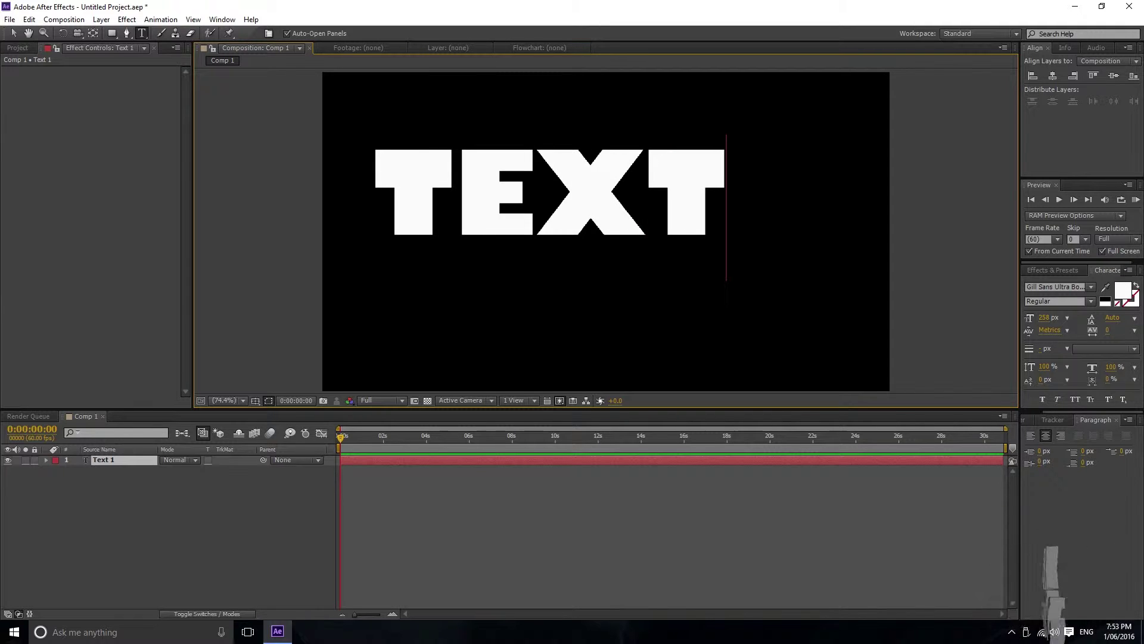
# Move the TEXT layer to the middle of the frame and align it to the composition's vertical center
pyautogui.click(13, 33)
pyautogui.moveTo(589, 192); pyautogui.dragTo(604, 223)
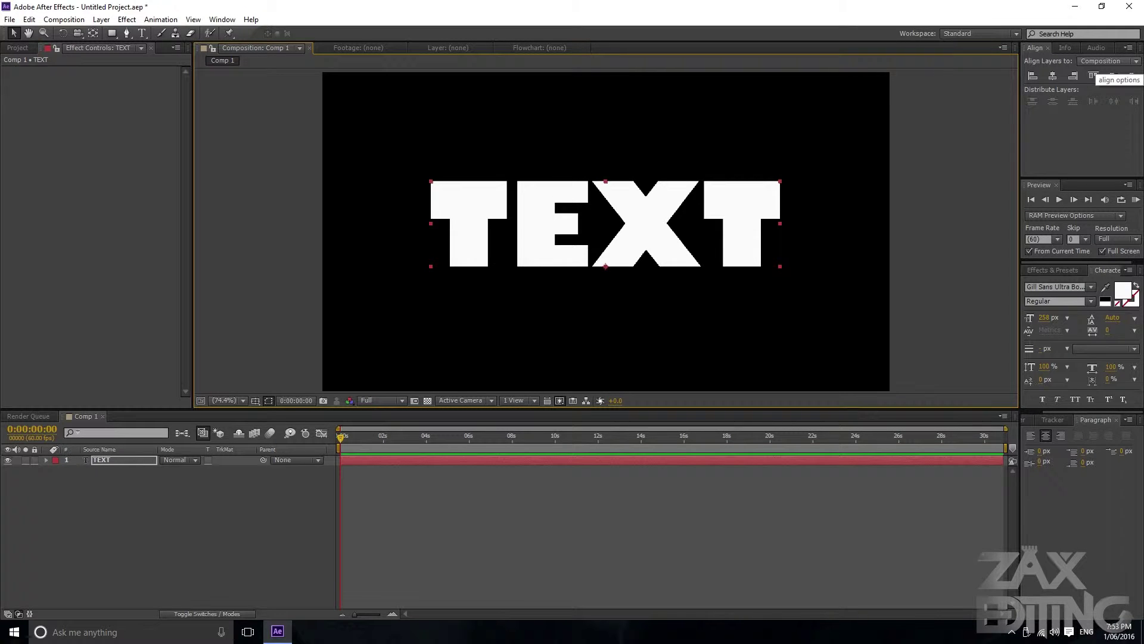
pyautogui.click(1113, 76)
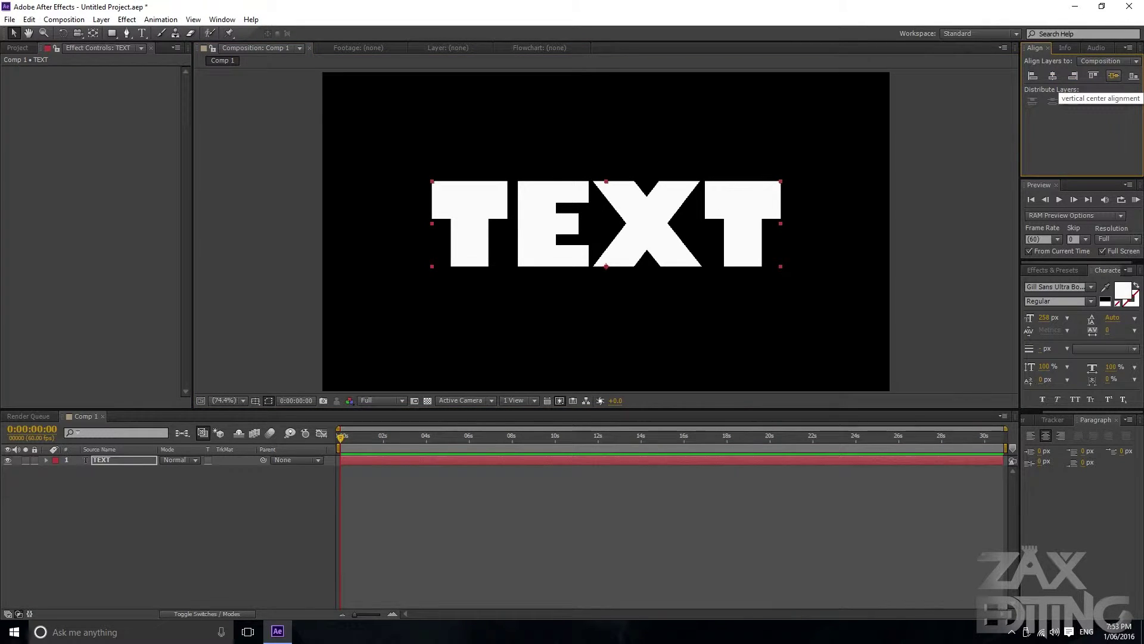
pyautogui.click(1113, 76)
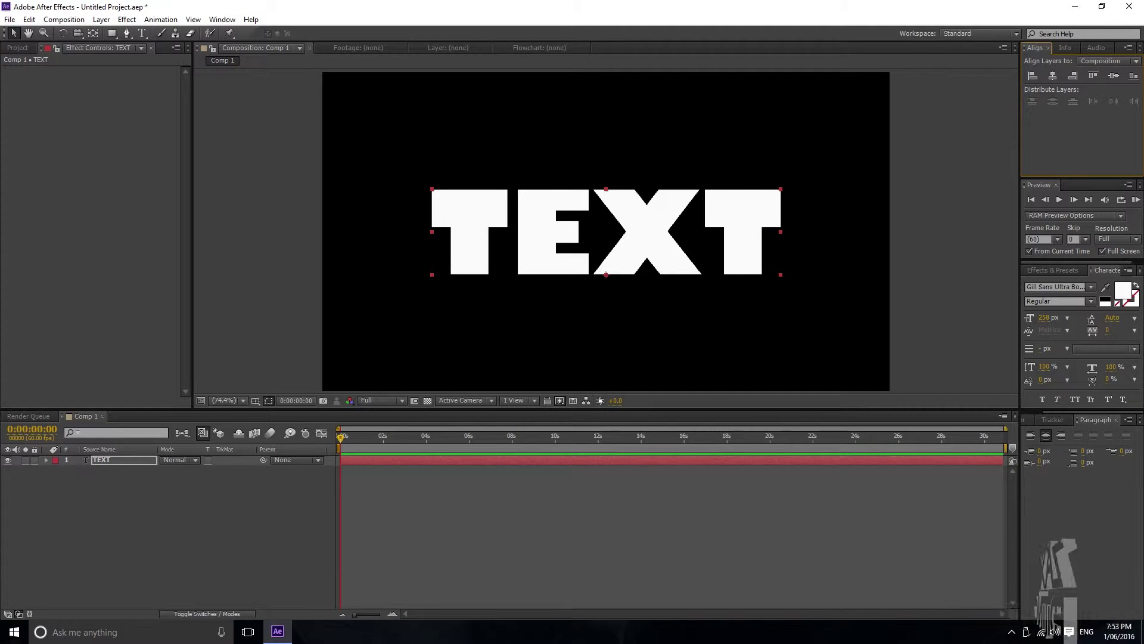
# Examine the TEXT layer's Text and More Options properties, leaving only its Transform properties expanded
pyautogui.click(46, 460)
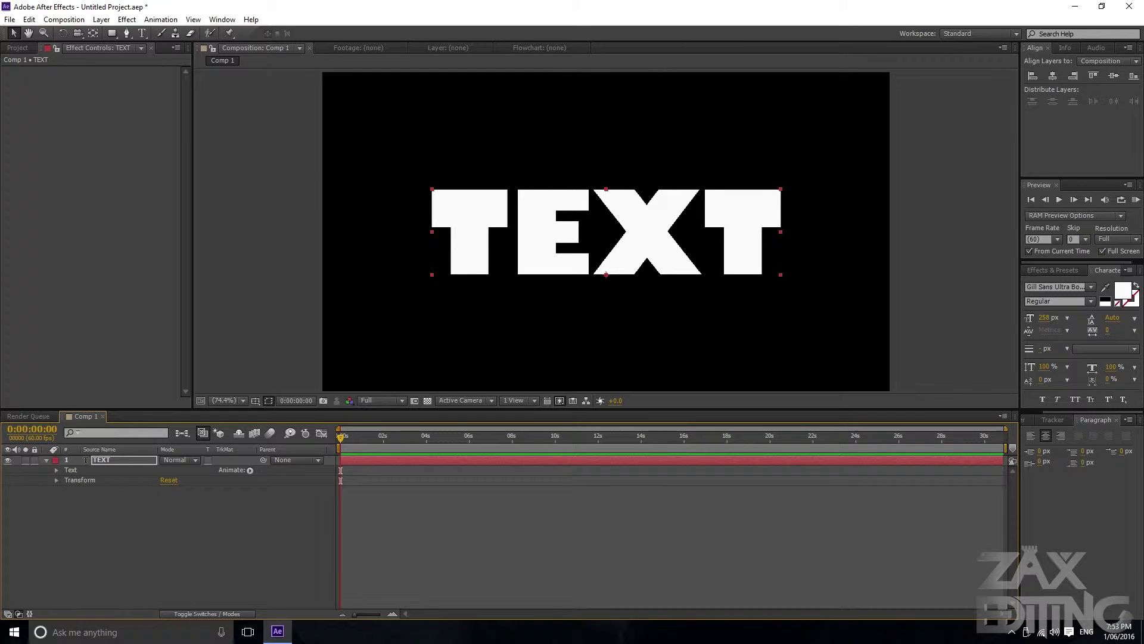
pyautogui.click(56, 470)
pyautogui.click(56, 470)
pyautogui.click(56, 480)
pyautogui.click(155, 563)
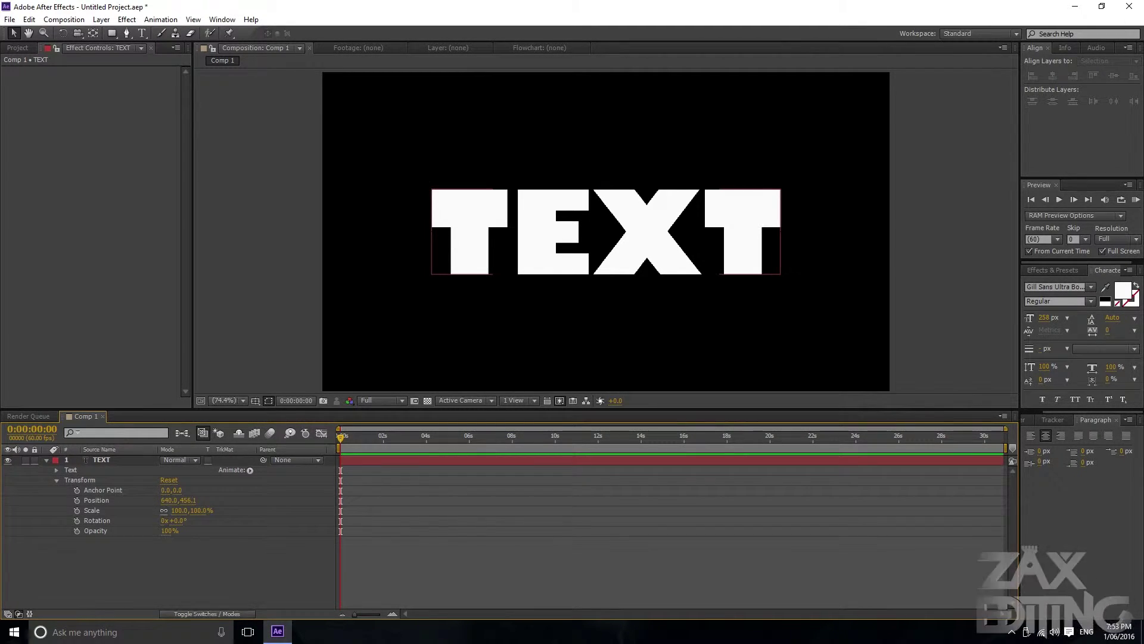
pyautogui.click(56, 470)
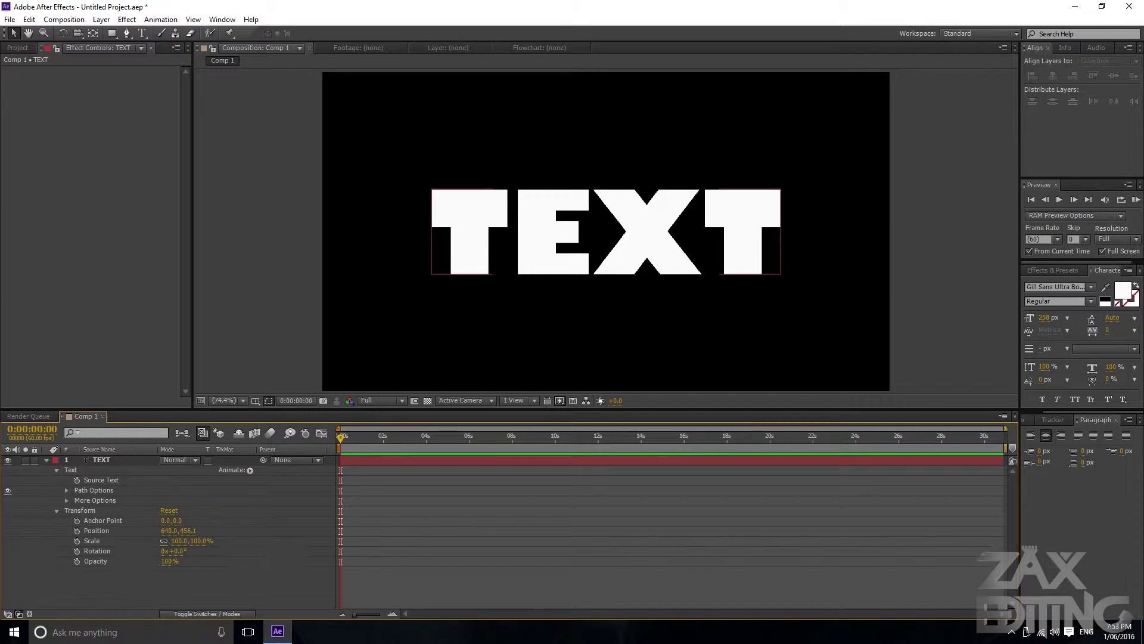
pyautogui.click(67, 500)
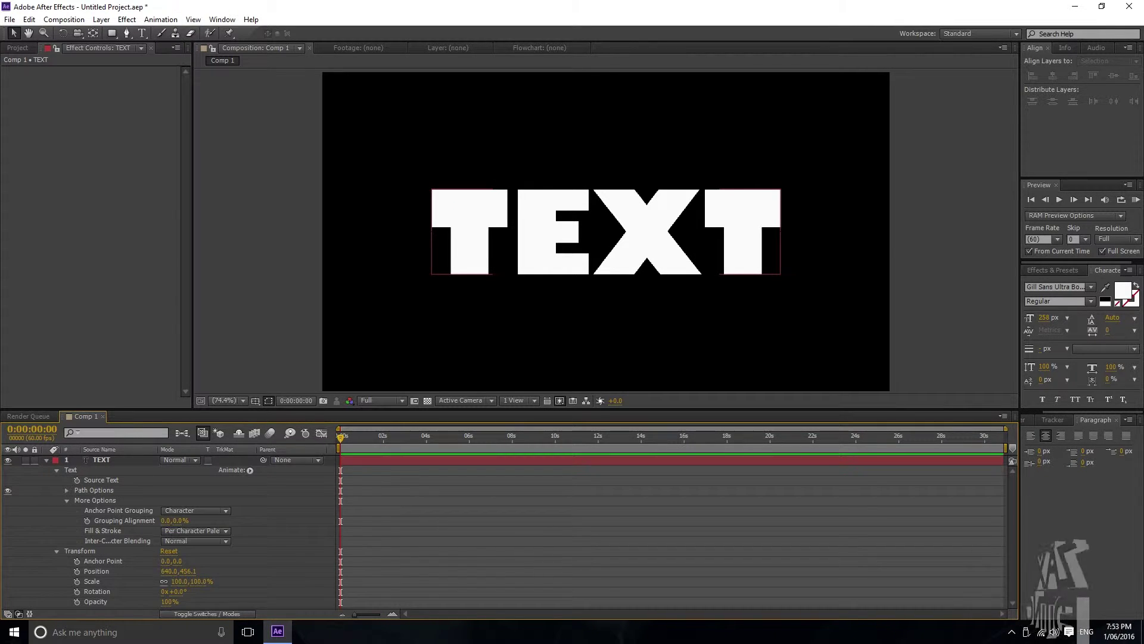
pyautogui.click(67, 500)
pyautogui.click(56, 470)
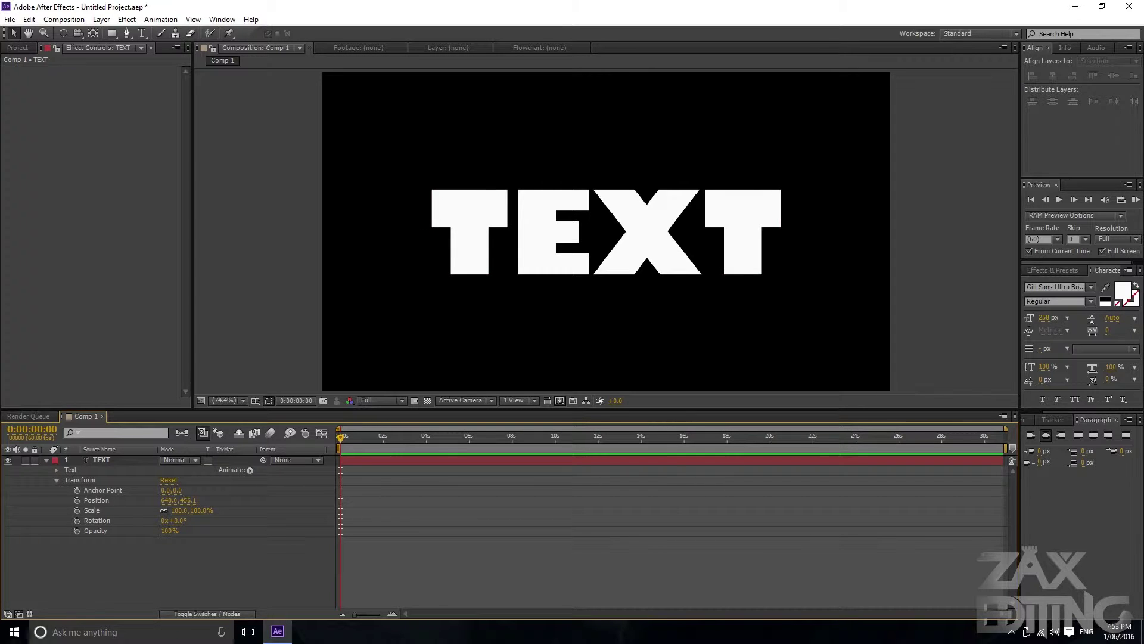
# Try scaling the TEXT layer down to about 83% directly in the composition view
pyautogui.click(647, 232)
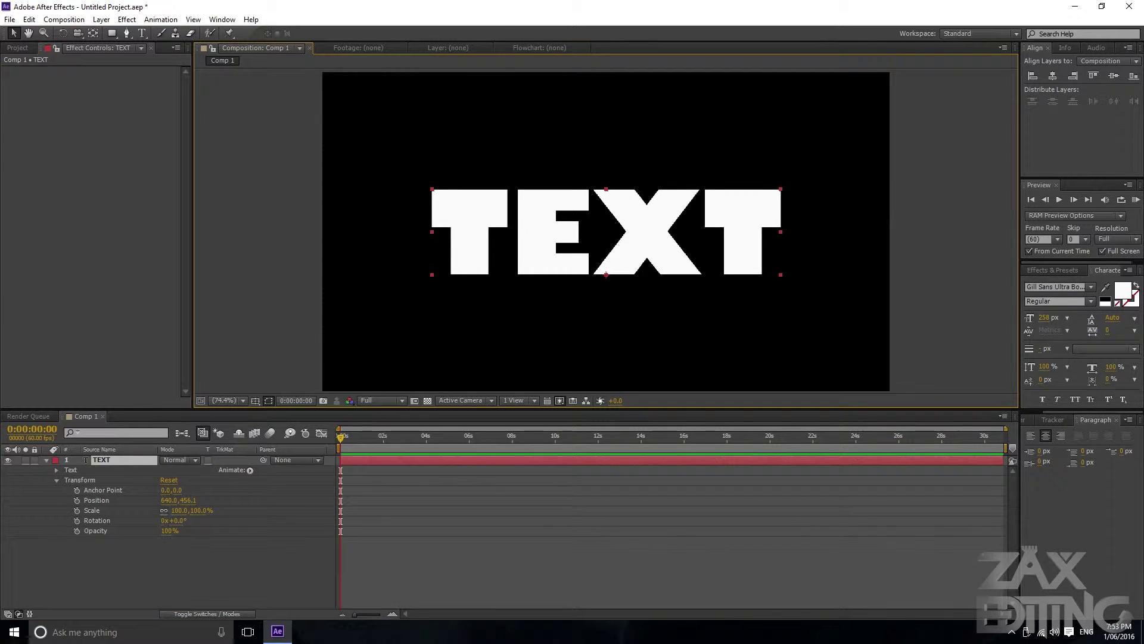
pyautogui.moveTo(780, 189); pyautogui.dragTo(751, 203)
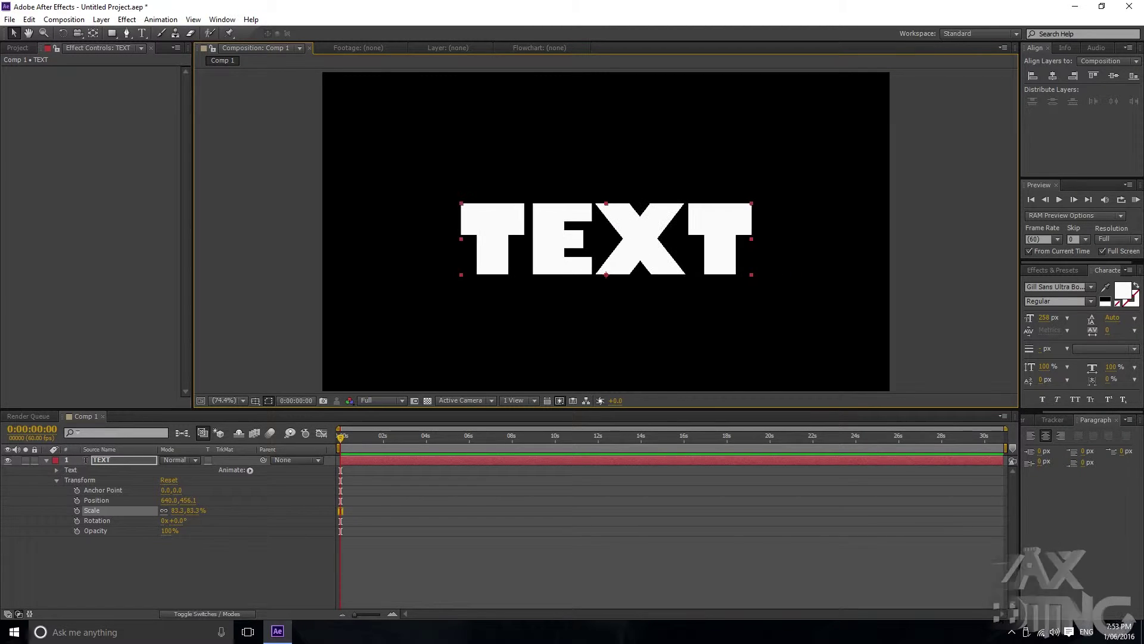
pyautogui.hotkey('ctrl', 'z')
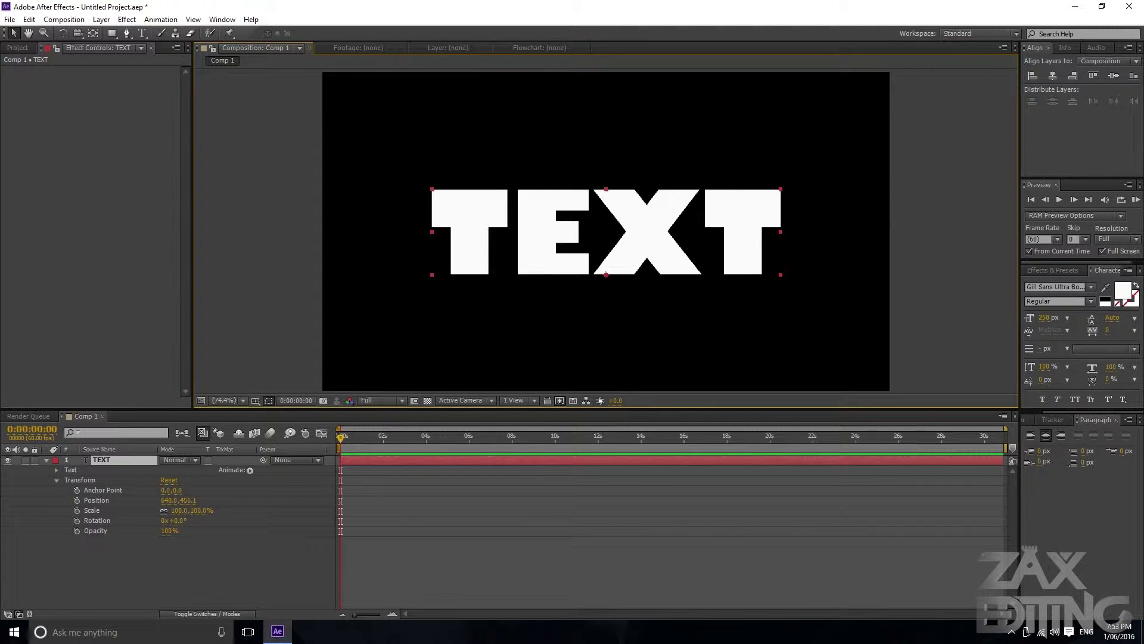
# Increase the TEXT layer's font size to 322 px and set its scale to 100%
pyautogui.moveTo(1043, 318); pyautogui.dragTo(1078, 318)
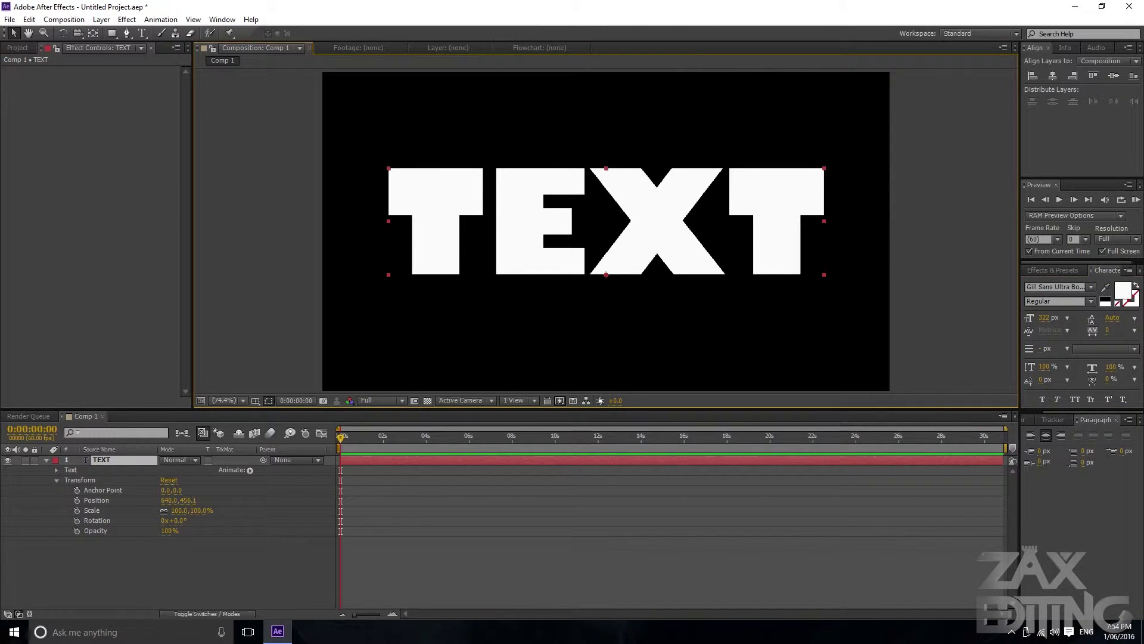
pyautogui.moveTo(179, 511); pyautogui.dragTo(153, 510)
pyautogui.click(85, 460)
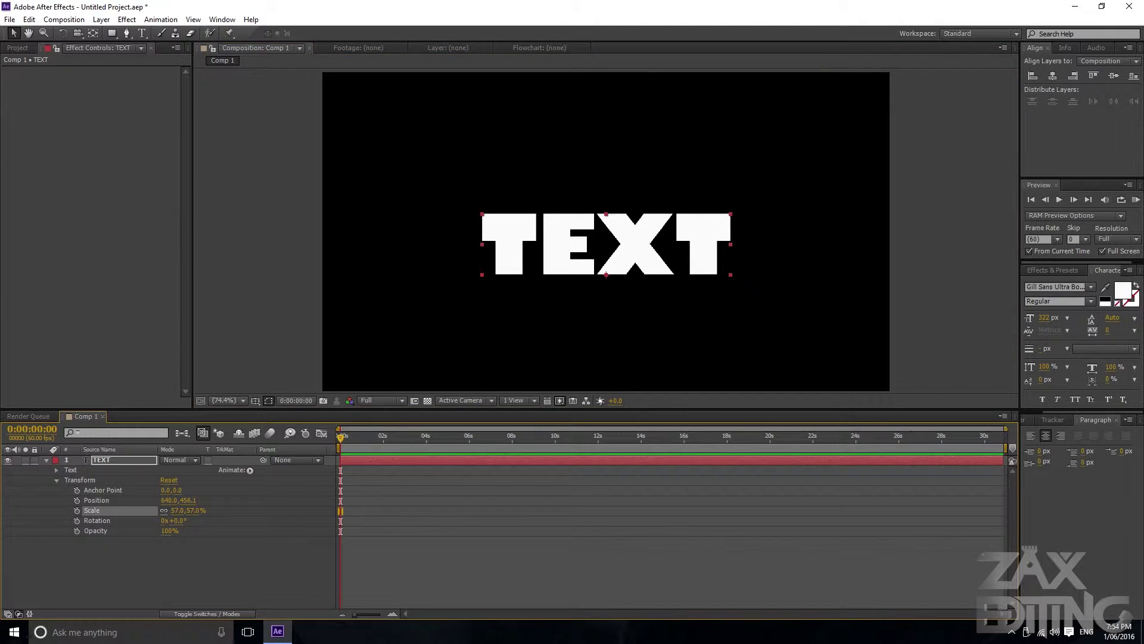
pyautogui.write('100')
pyautogui.press('Return')
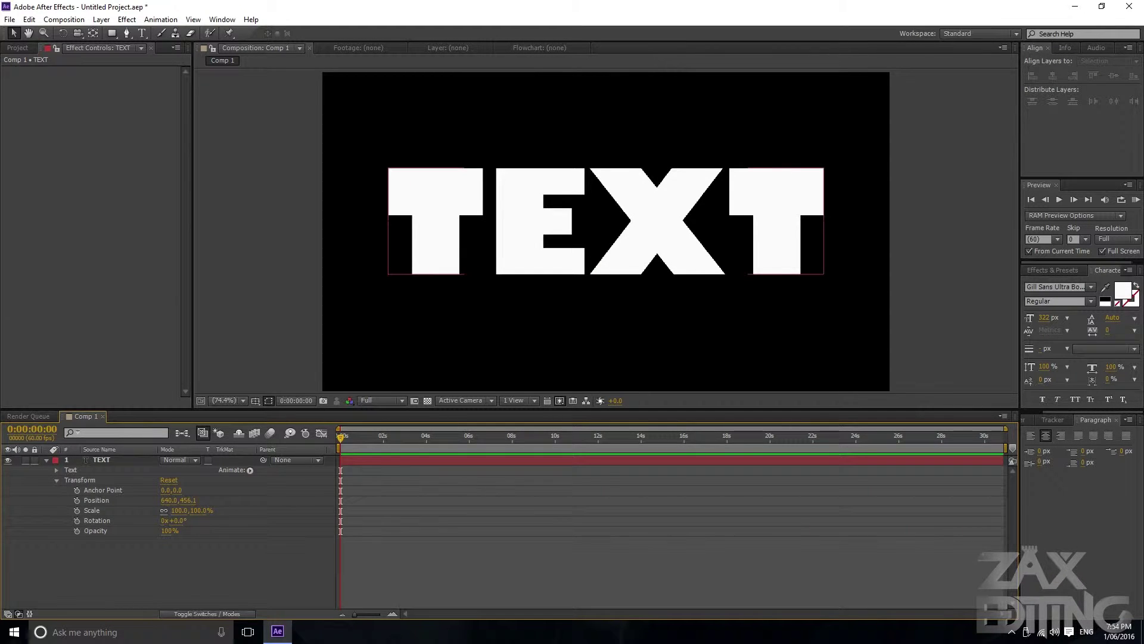
# Keyframe the TEXT layer's unlinked horizontal scale from 0% at 0:00:00:00 to 100% at 0:00:00:45
pyautogui.click(77, 510)
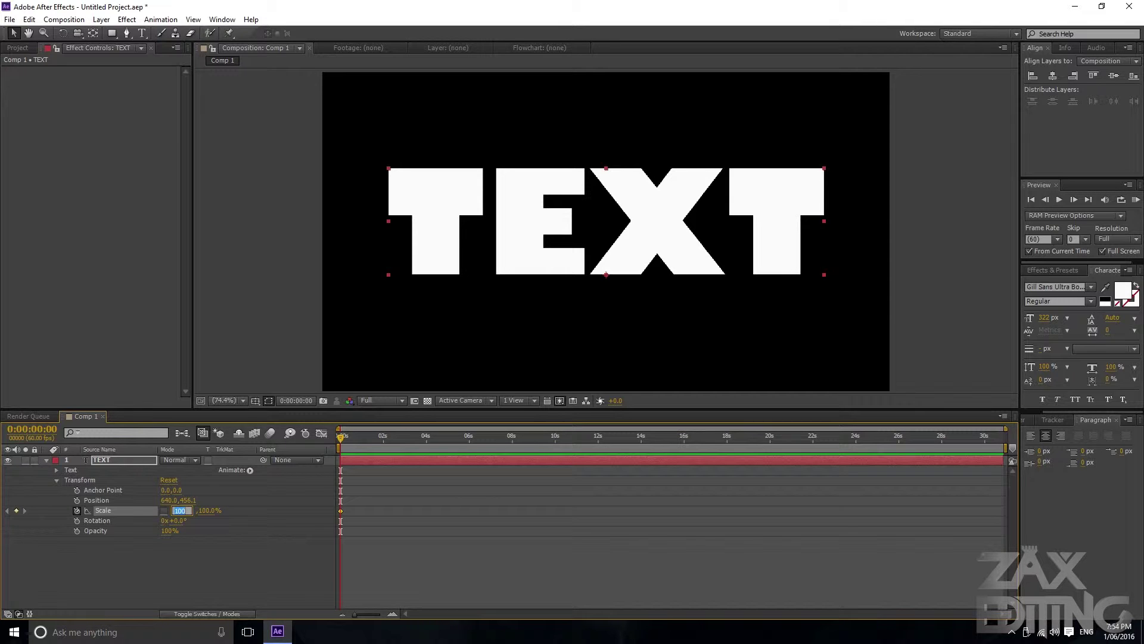
pyautogui.press('Return')
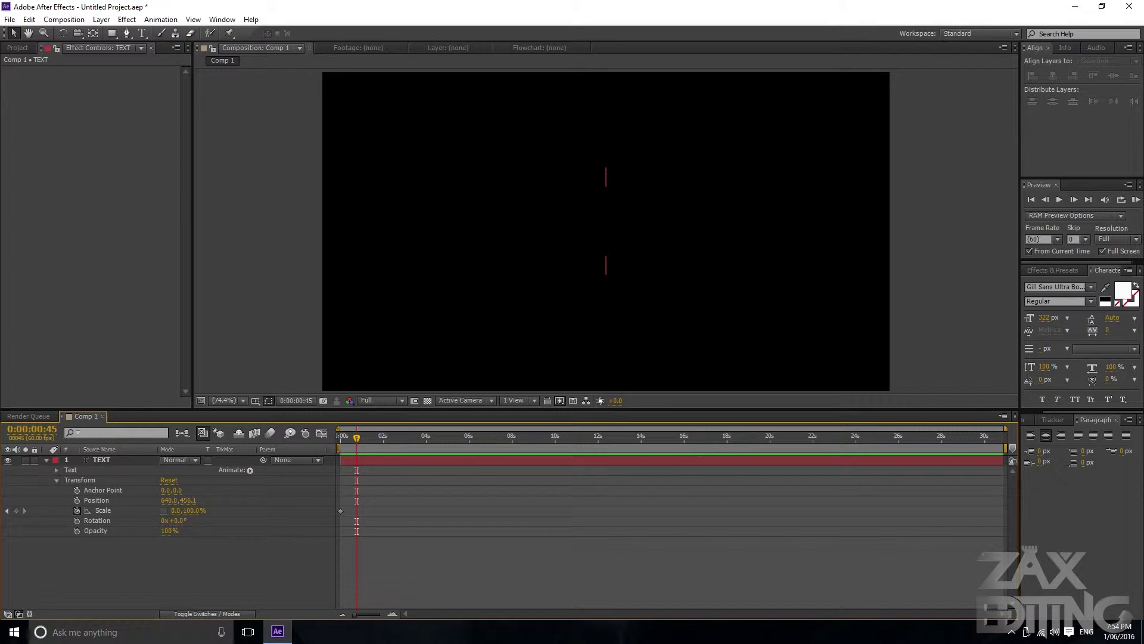
pyautogui.click(176, 510)
pyautogui.write('100')
pyautogui.press('Return')
pyautogui.press('Home')
# Apply Easy Ease to both Scale keyframes and move the current time to 0:00:00:25 to check the animation
pyautogui.click(103, 511)
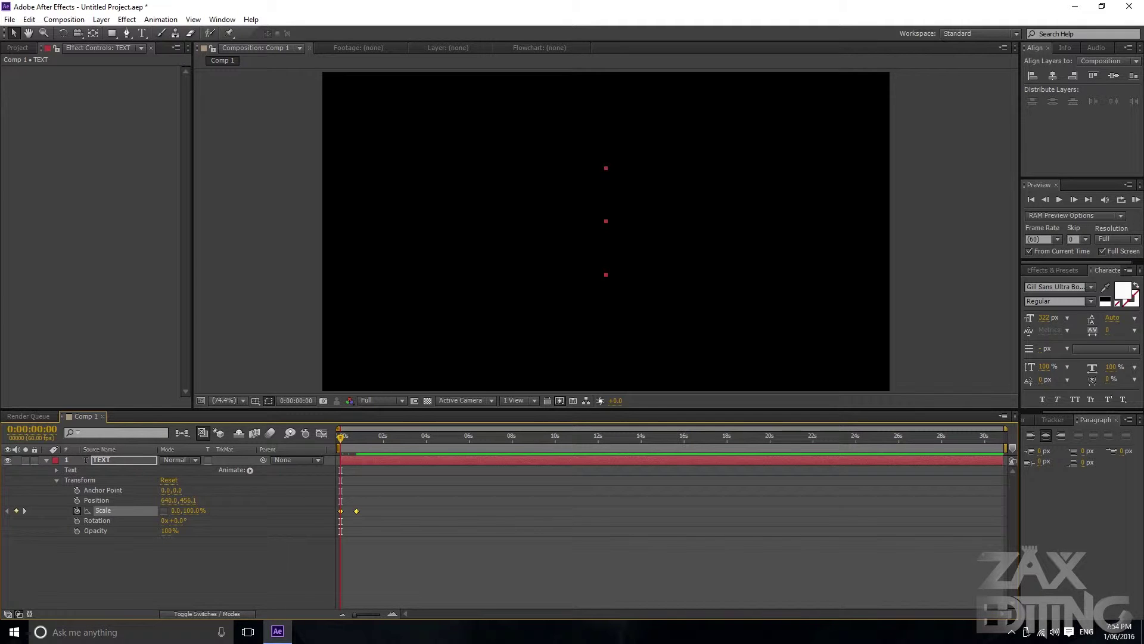
pyautogui.click(382, 572)
pyautogui.moveTo(340, 438); pyautogui.dragTo(350, 438)
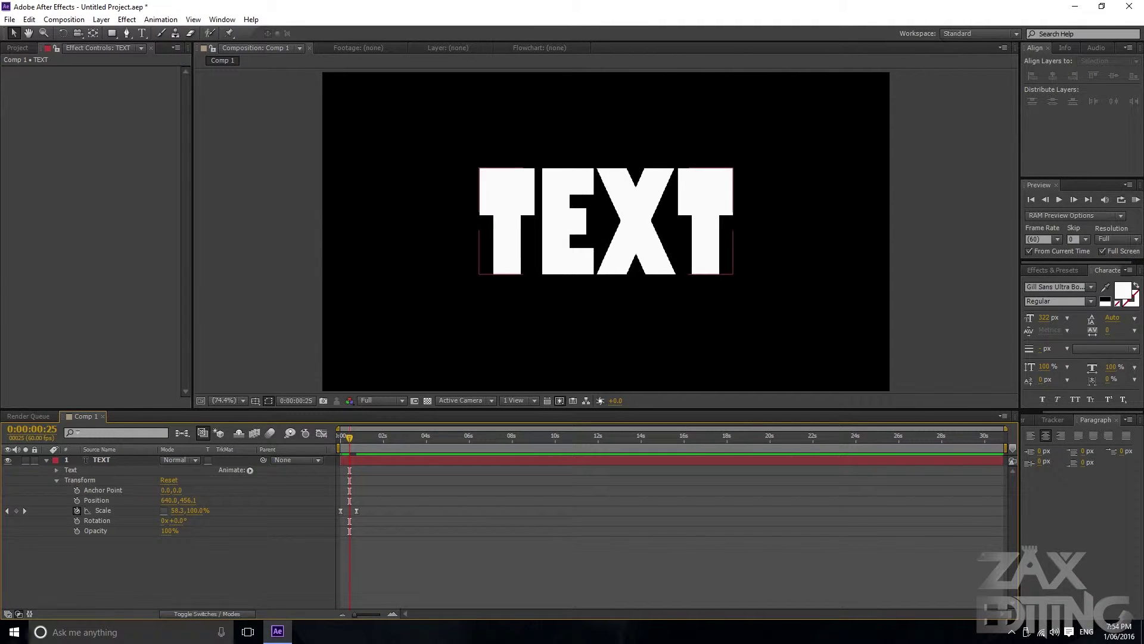
# Save the TEXT layer's Scale animation as the preset "test" in the Miscellaneous text presets folder, replacing the existing file
pyautogui.click(101, 460)
pyautogui.click(103, 510)
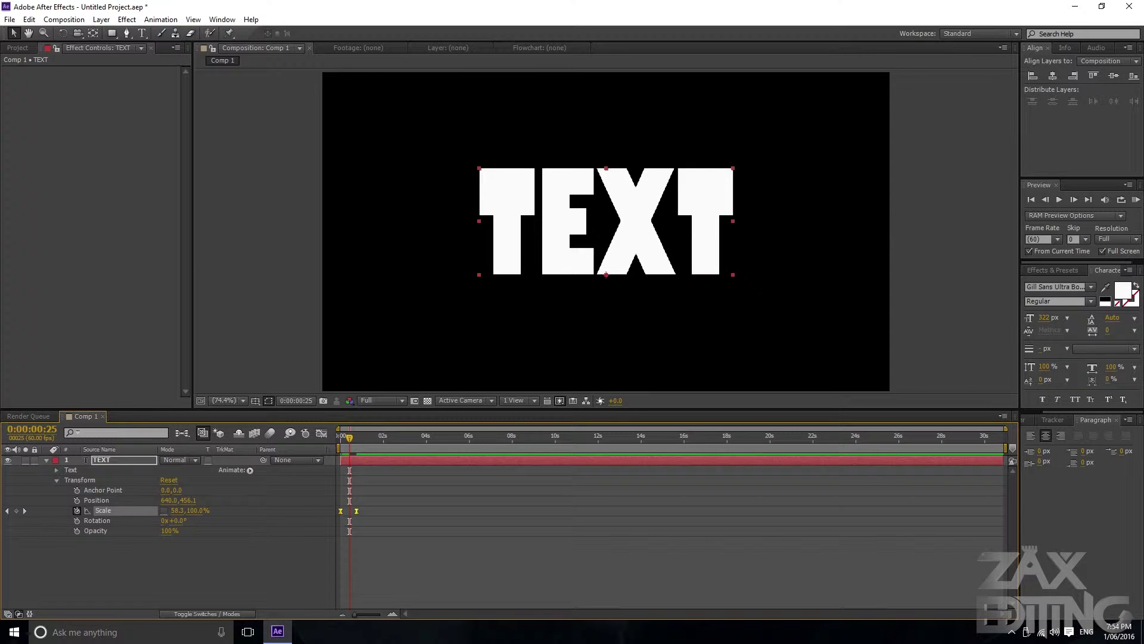
pyautogui.click(161, 19)
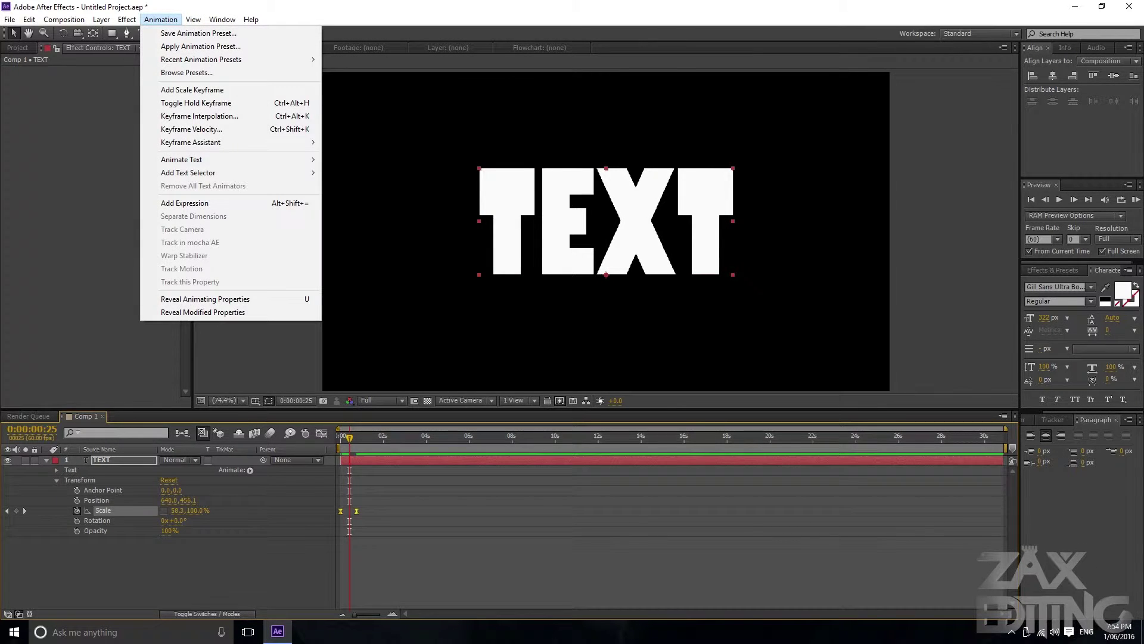
pyautogui.click(198, 33)
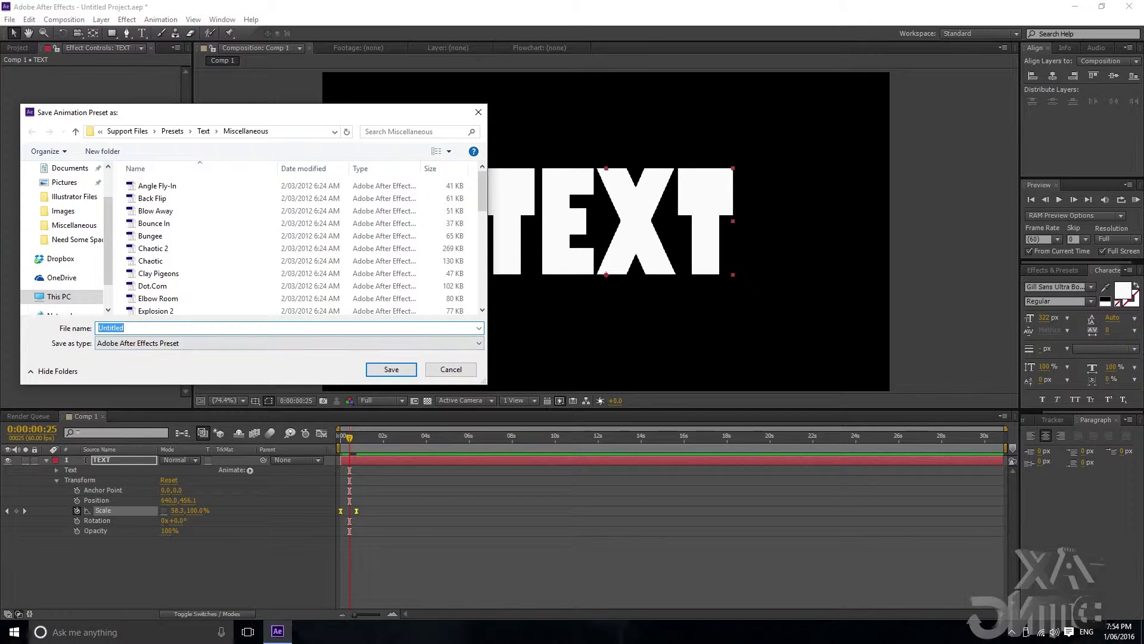
pyautogui.write('test')
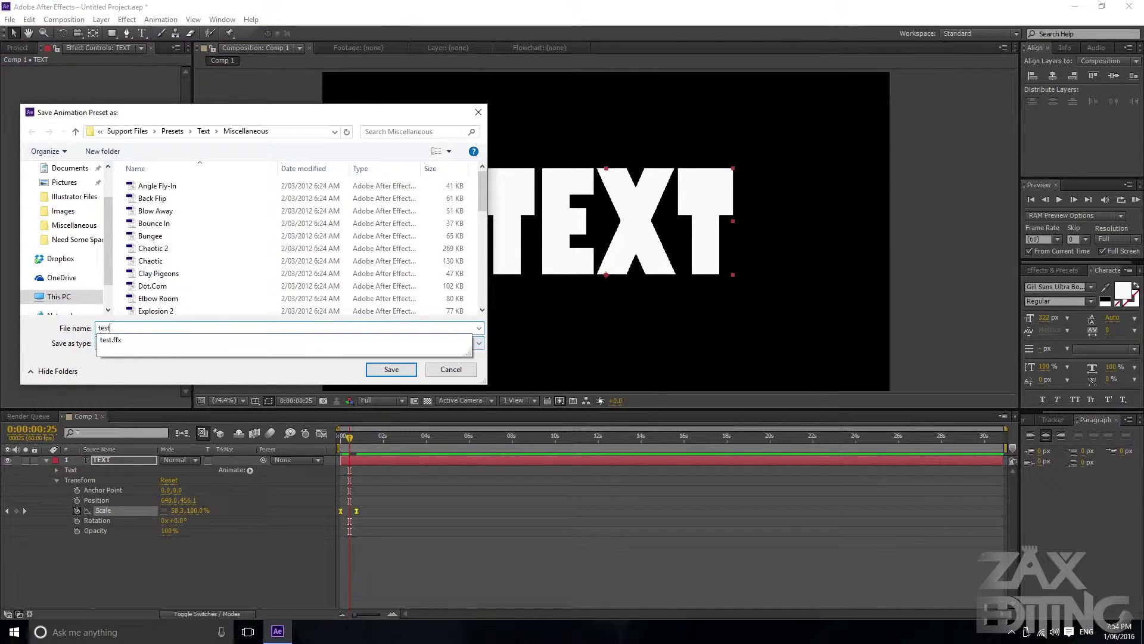
pyautogui.press('Return')
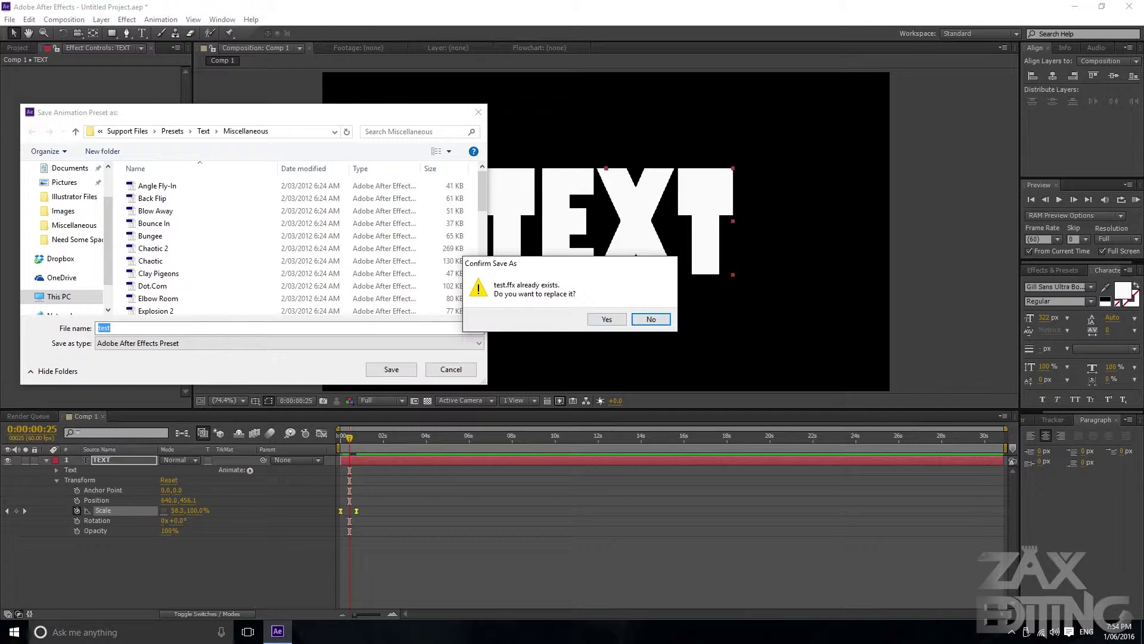
pyautogui.press('y')
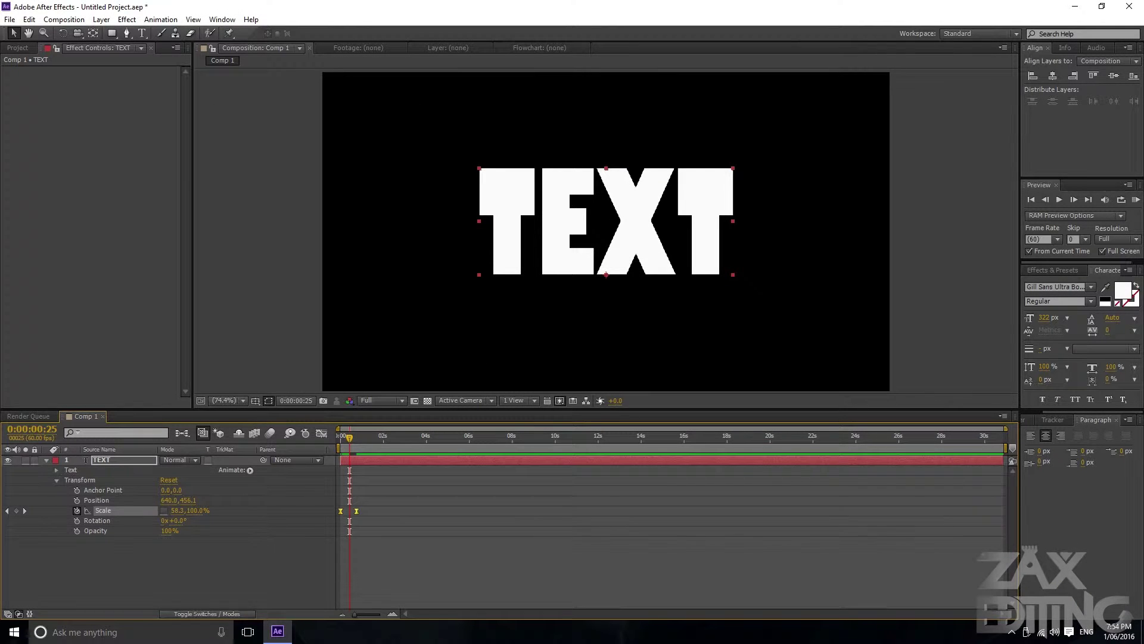
# Return the current time to 0:00:00:00, then collapse and hide the TEXT layer
pyautogui.press('Home')
pyautogui.hotkey('ctrl', 'shift', 'a')
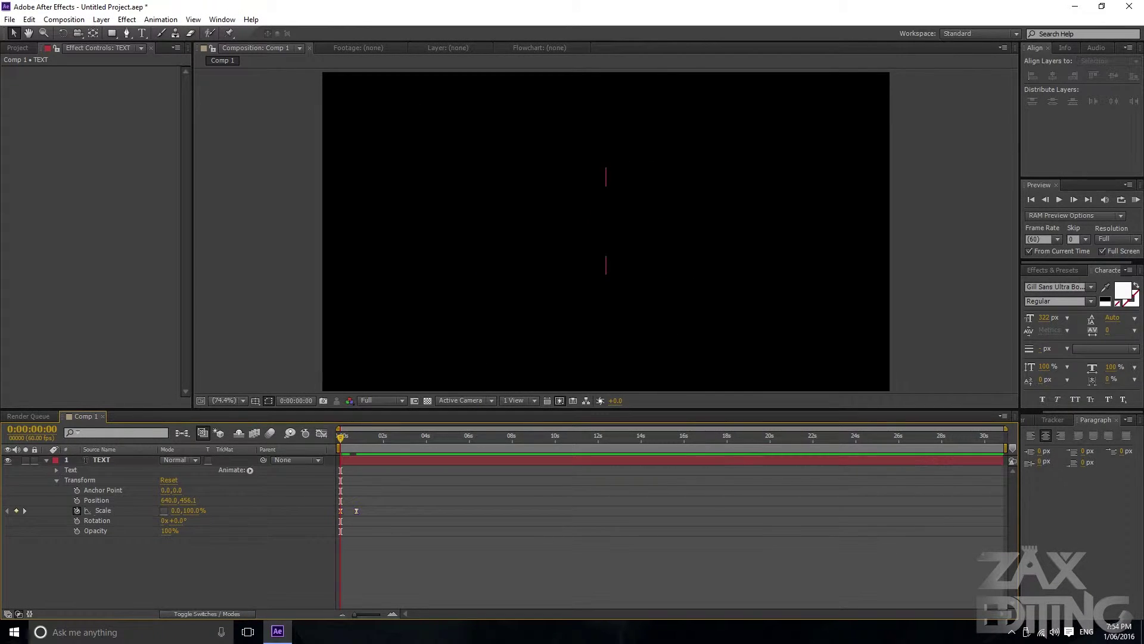
pyautogui.click(47, 460)
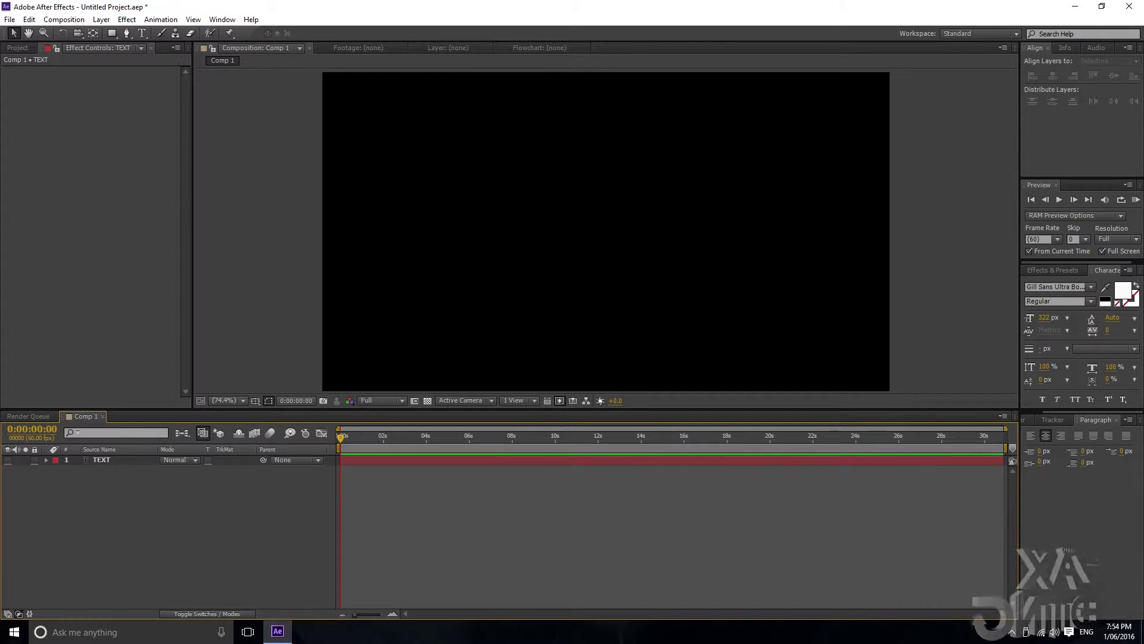
# Create a second text layer reading "ANIMATION" in the composition
pyautogui.click(142, 33)
pyautogui.click(577, 215)
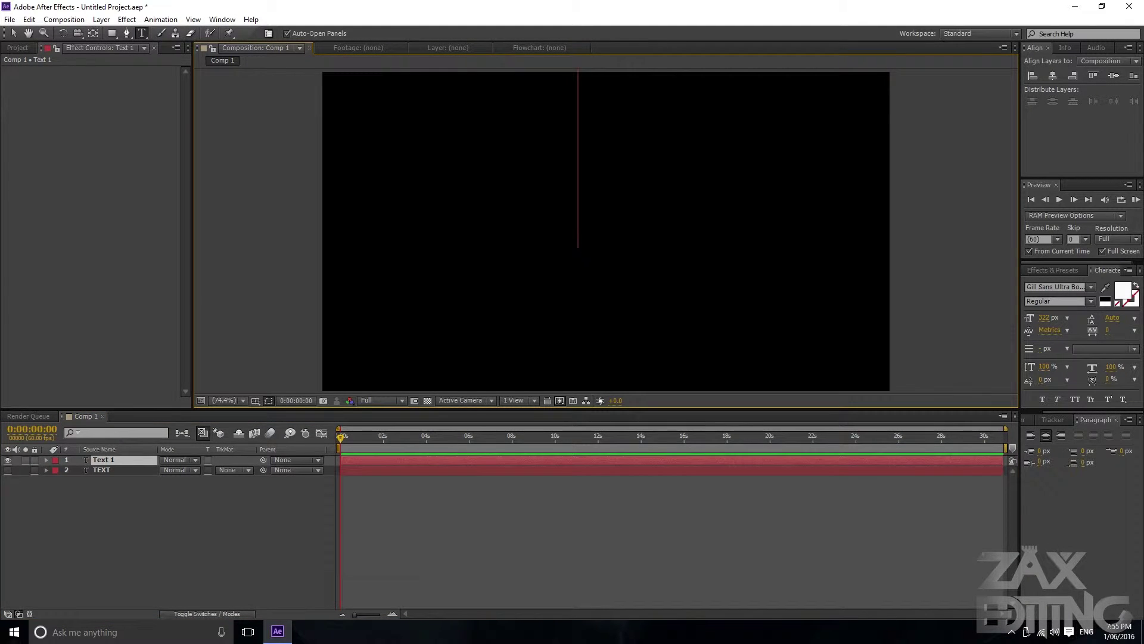
pyautogui.write('ANIMATION')
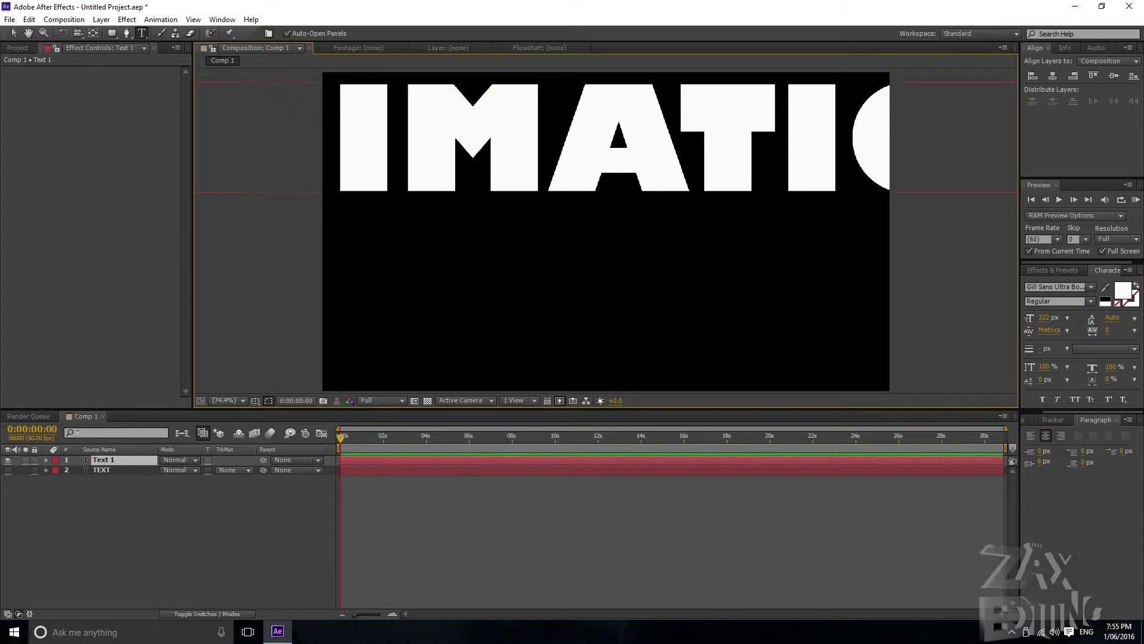
# Reduce the ANIMATION layer's font size to 142 px and centre the word in the composition
pyautogui.click(14, 34)
pyautogui.moveTo(512, 137); pyautogui.dragTo(472, 237)
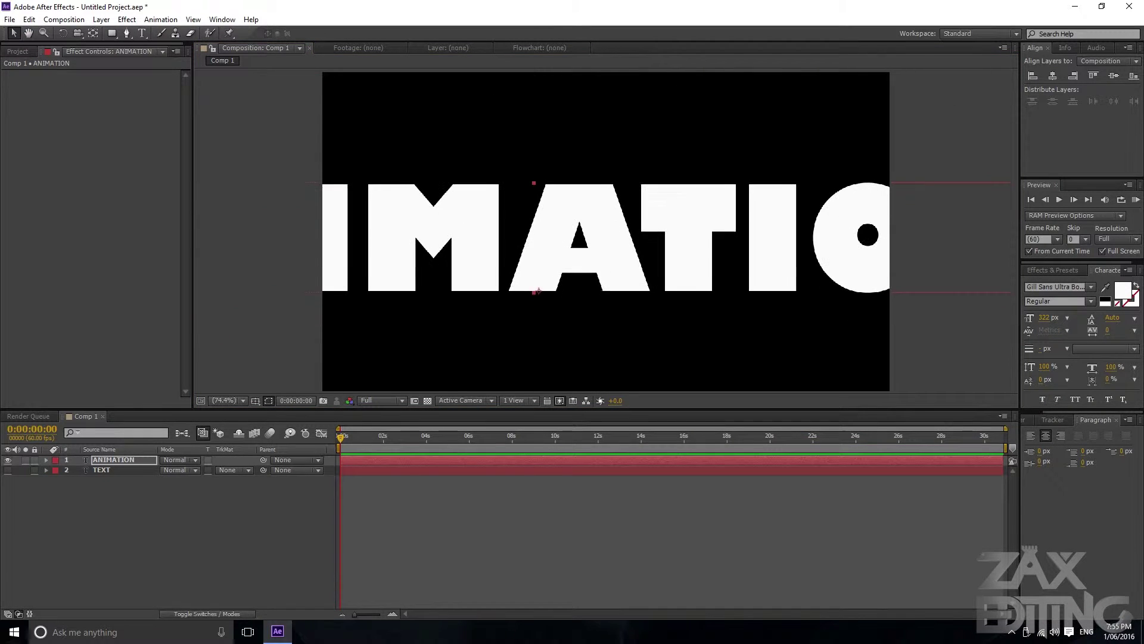
pyautogui.moveTo(536, 292); pyautogui.dragTo(538, 283)
pyautogui.moveTo(1044, 318); pyautogui.dragTo(920, 318)
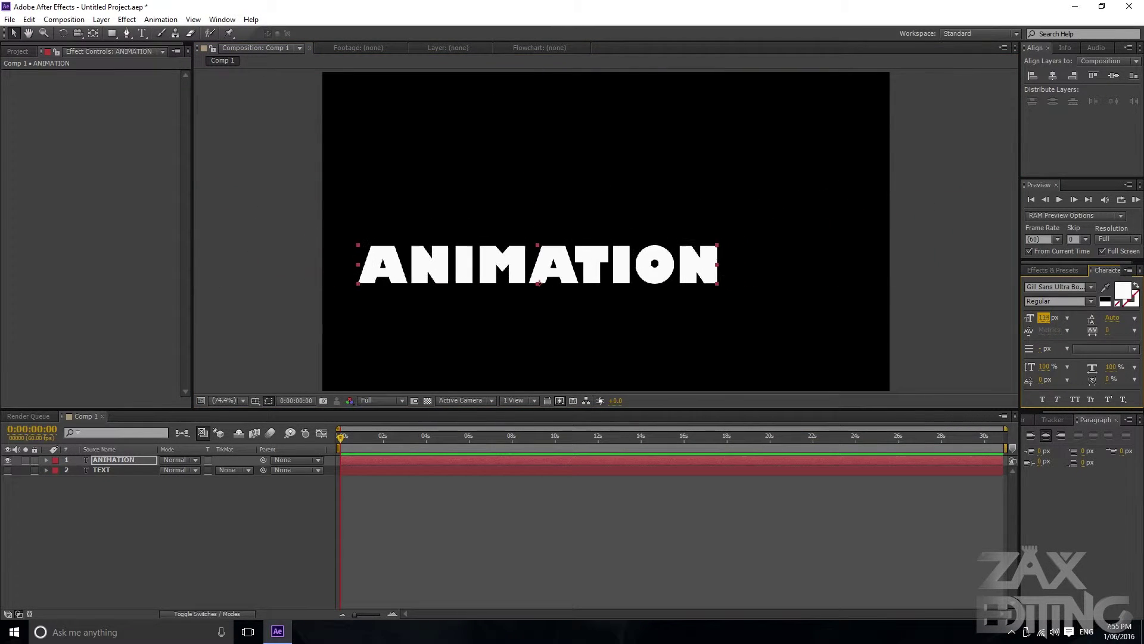
pyautogui.moveTo(542, 268); pyautogui.dragTo(591, 228)
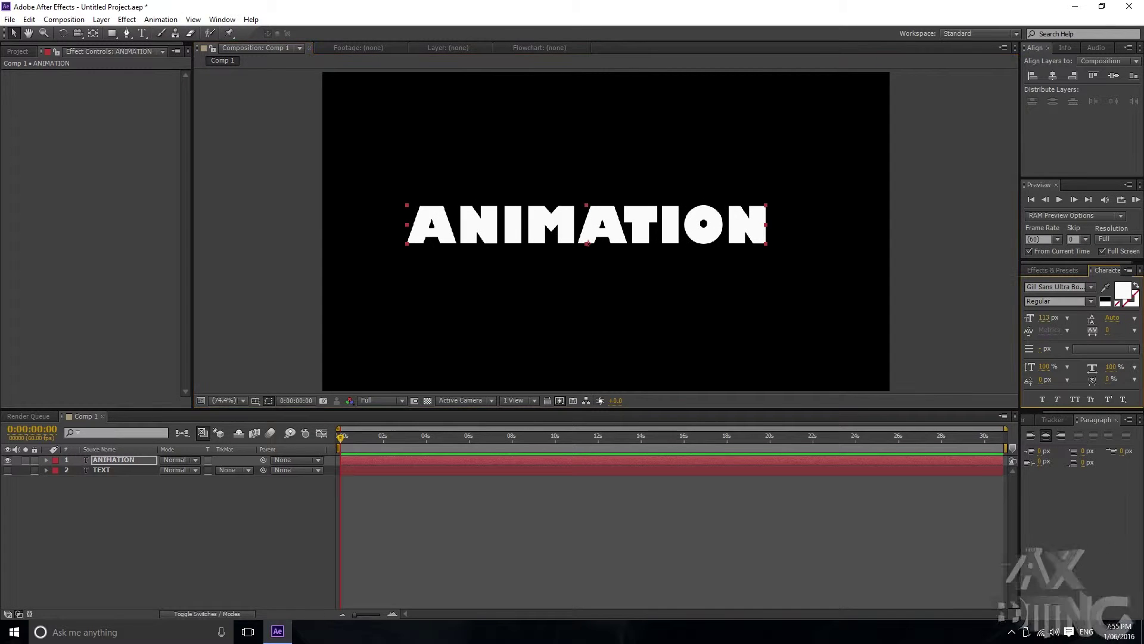
pyautogui.moveTo(1044, 318); pyautogui.dragTo(1061, 317)
pyautogui.moveTo(603, 229); pyautogui.dragTo(623, 237)
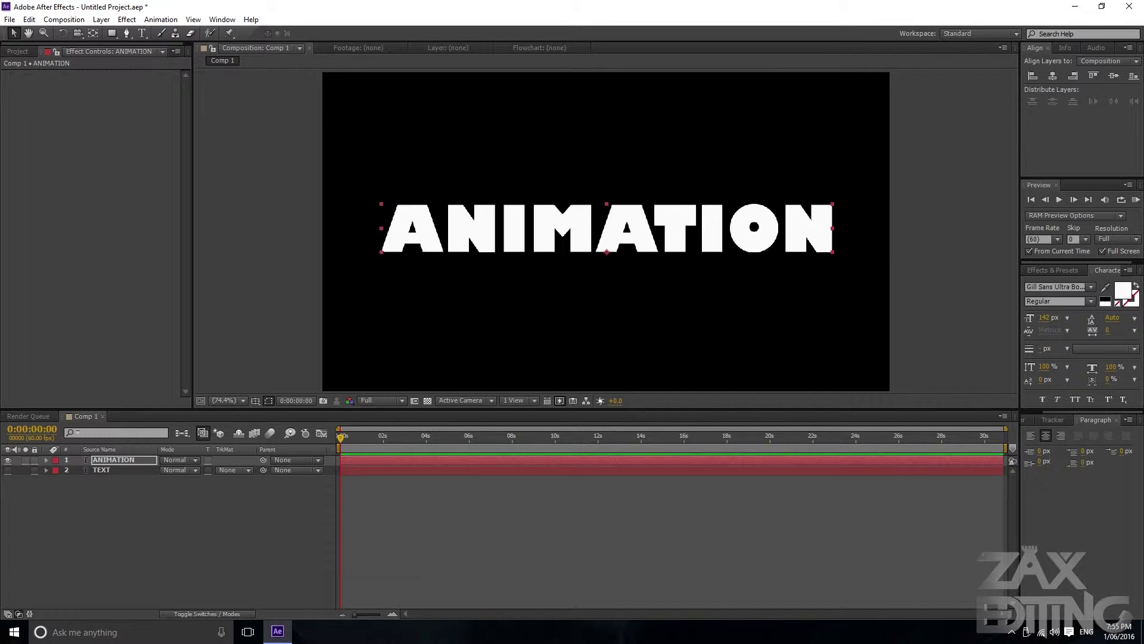
pyautogui.click(340, 437)
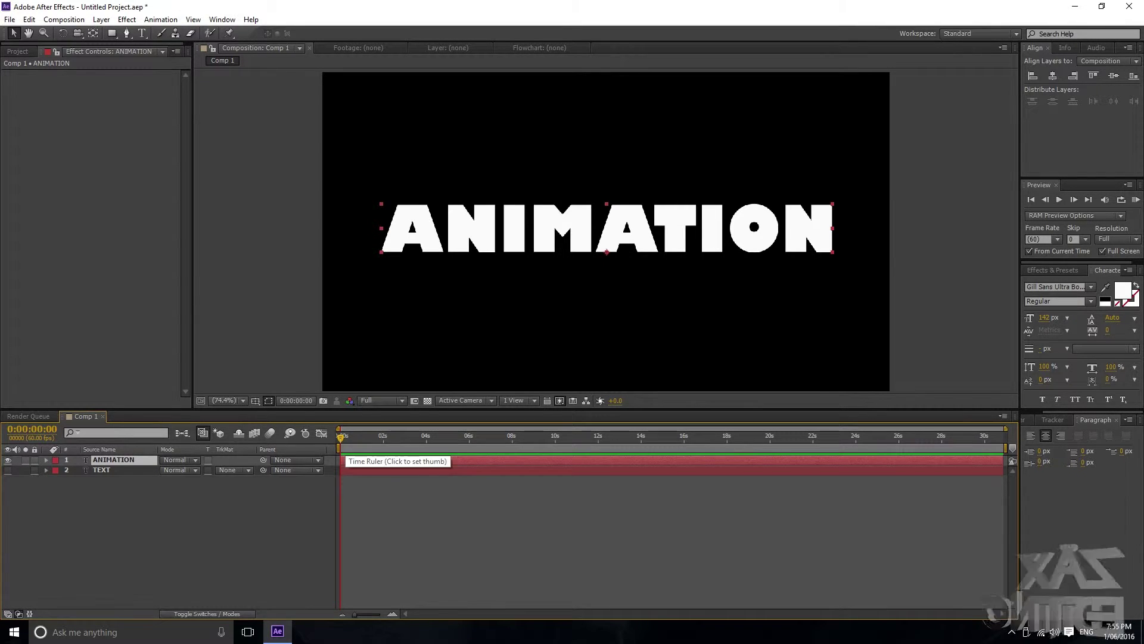
pyautogui.moveTo(340, 438); pyautogui.dragTo(382, 438)
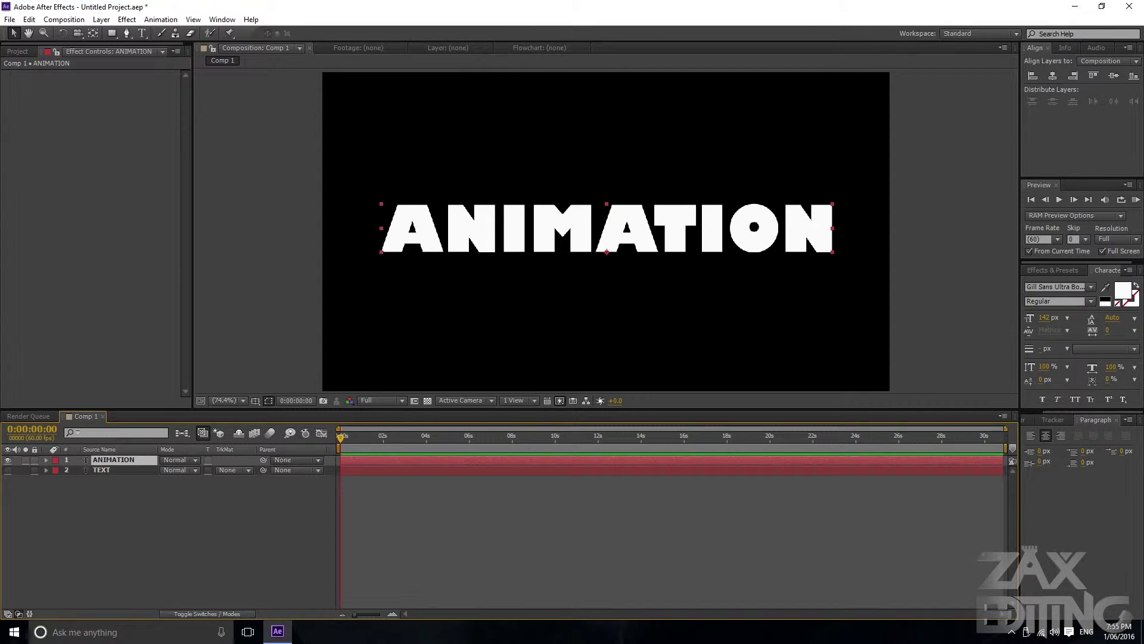
pyautogui.moveTo(340, 438); pyautogui.dragTo(718, 438)
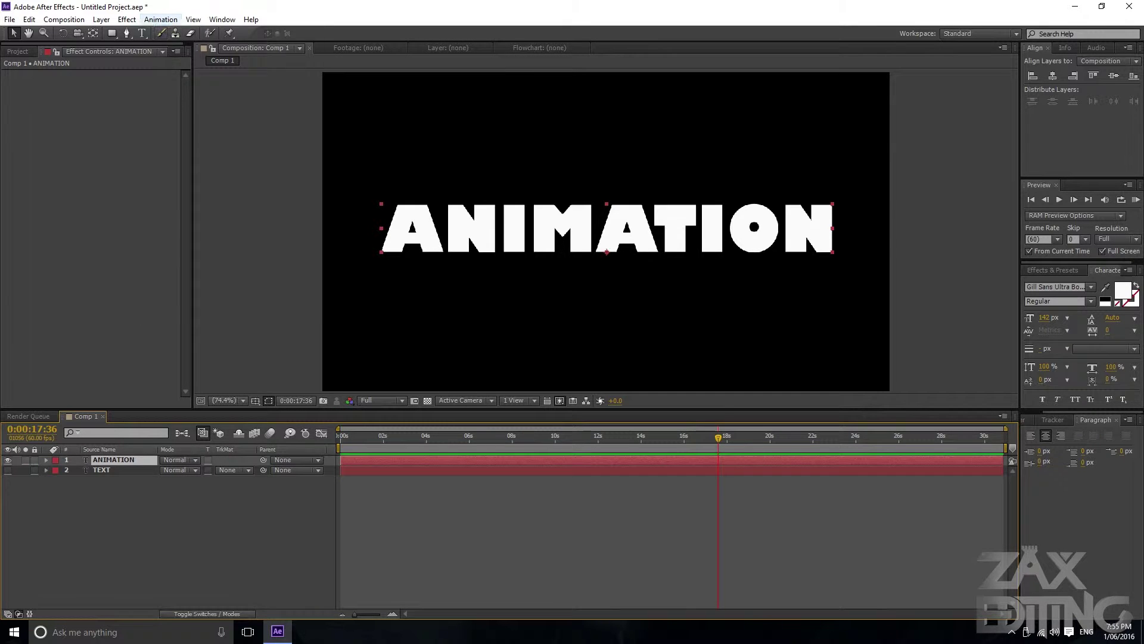
pyautogui.click(161, 19)
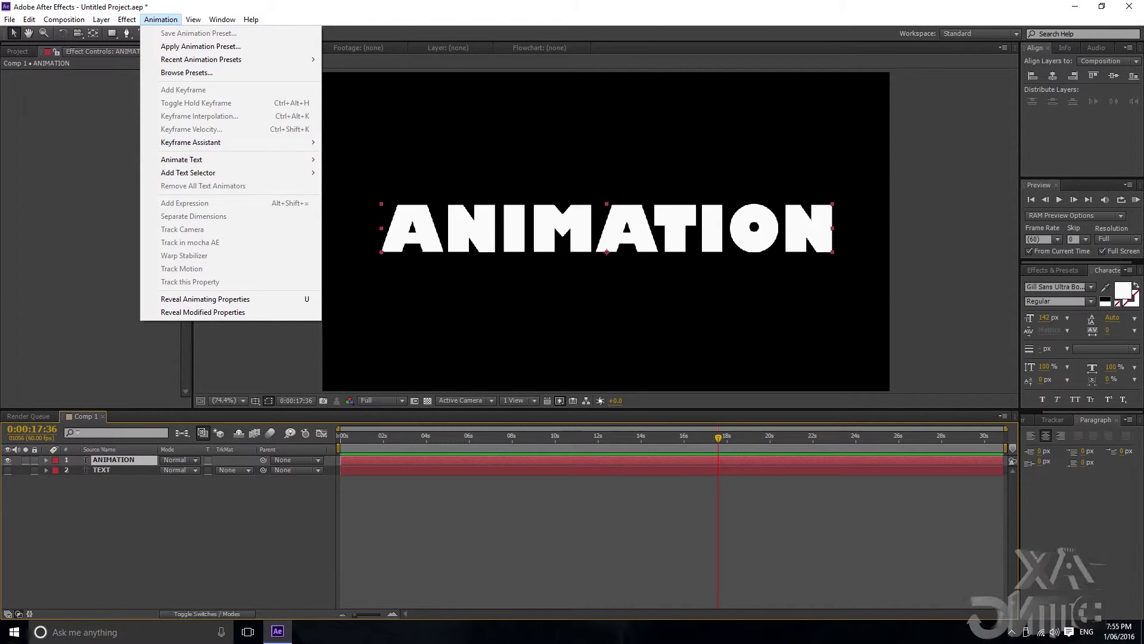
pyautogui.moveTo(718, 438); pyautogui.dragTo(406, 438)
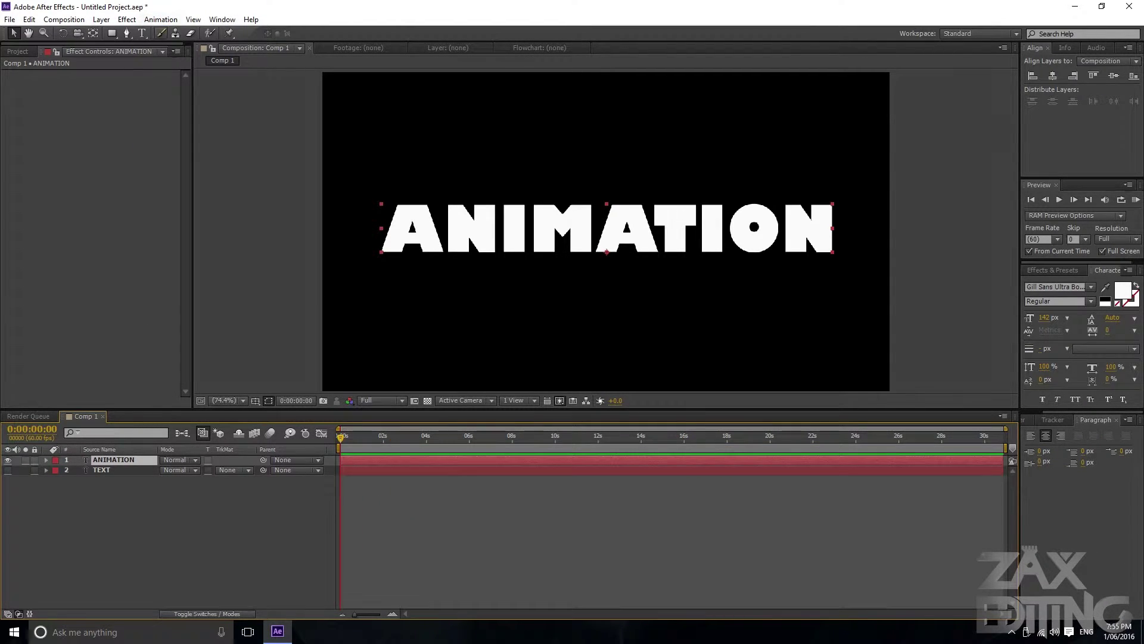
# Browse the Miscellaneous text presets offered by Apply Animation Preset without applying one
pyautogui.click(160, 19)
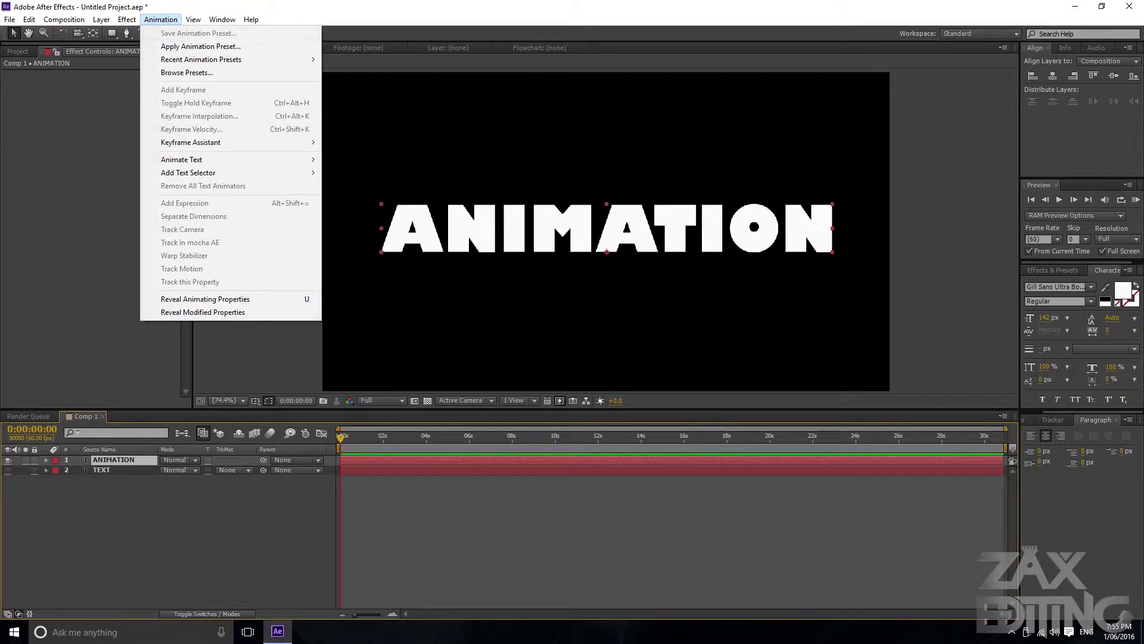
pyautogui.click(179, 45)
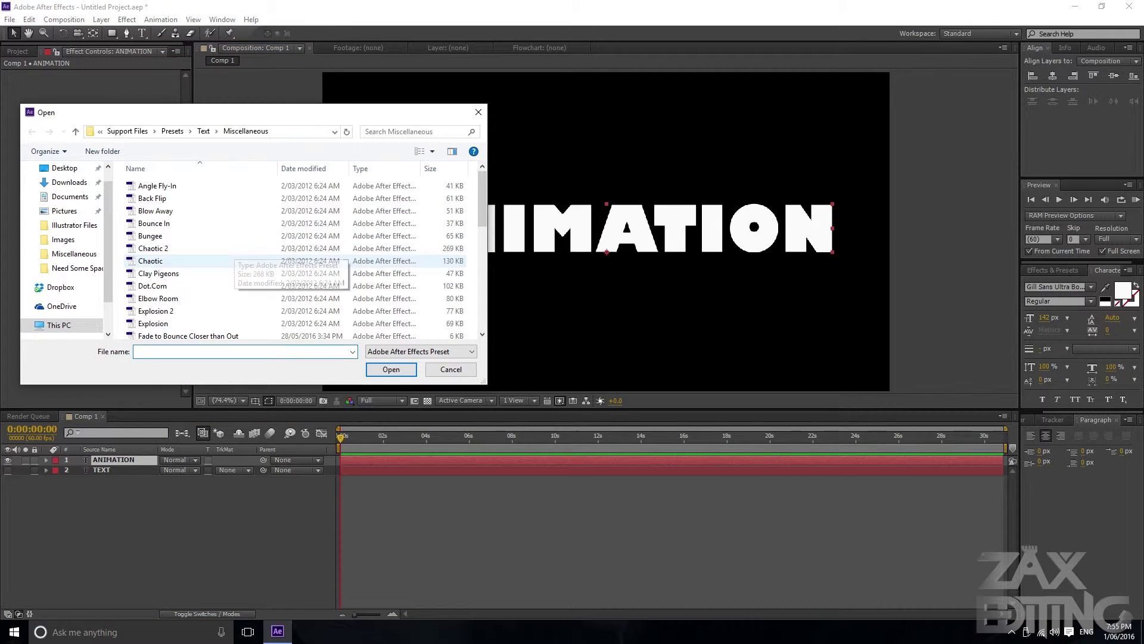
pyautogui.scroll(-10, 238, 280)
pyautogui.scroll(9, 238, 270)
pyautogui.scroll(1, 179, 269)
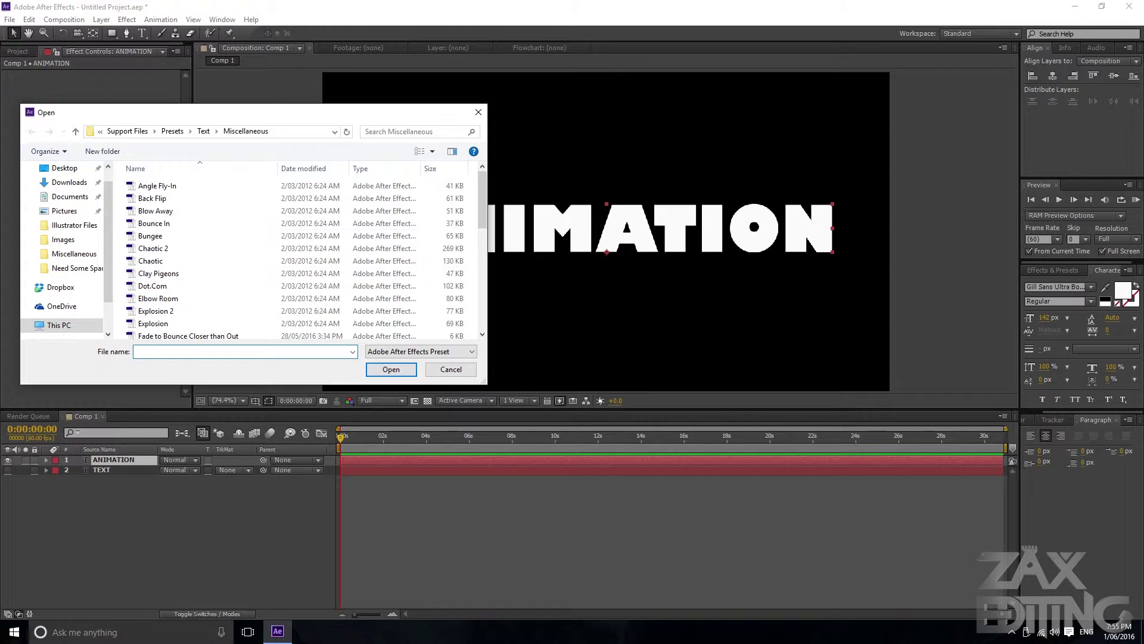
pyautogui.click(450, 370)
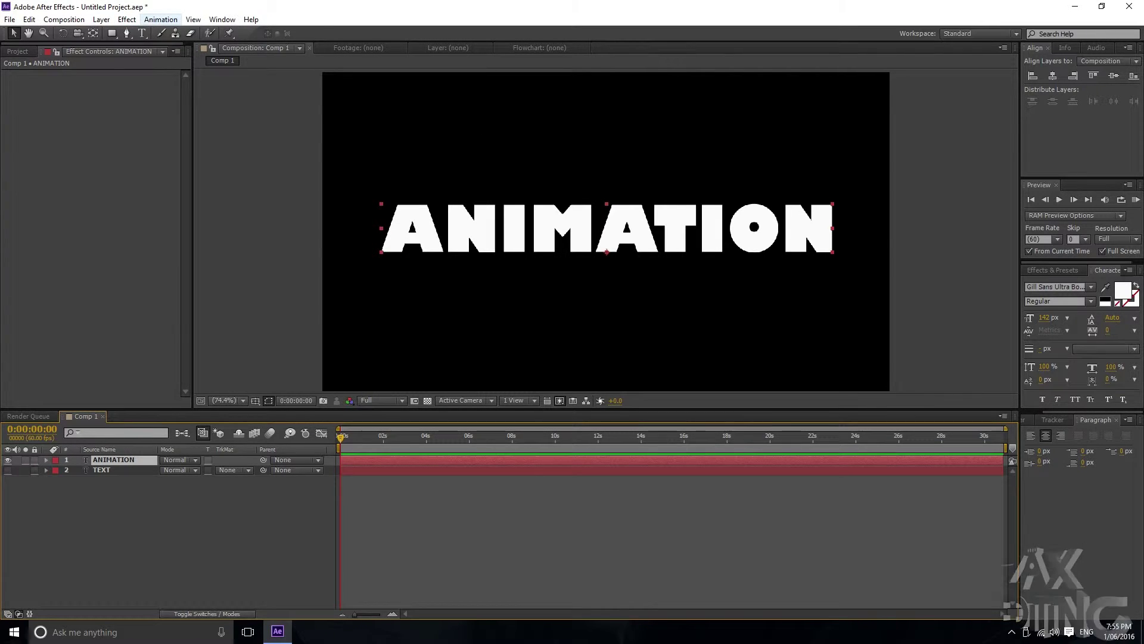
# Apply the recent animation preset "test" to the ANIMATION layer at 0:00:00:00 and preview its playback
pyautogui.click(161, 20)
pyautogui.moveTo(200, 59)
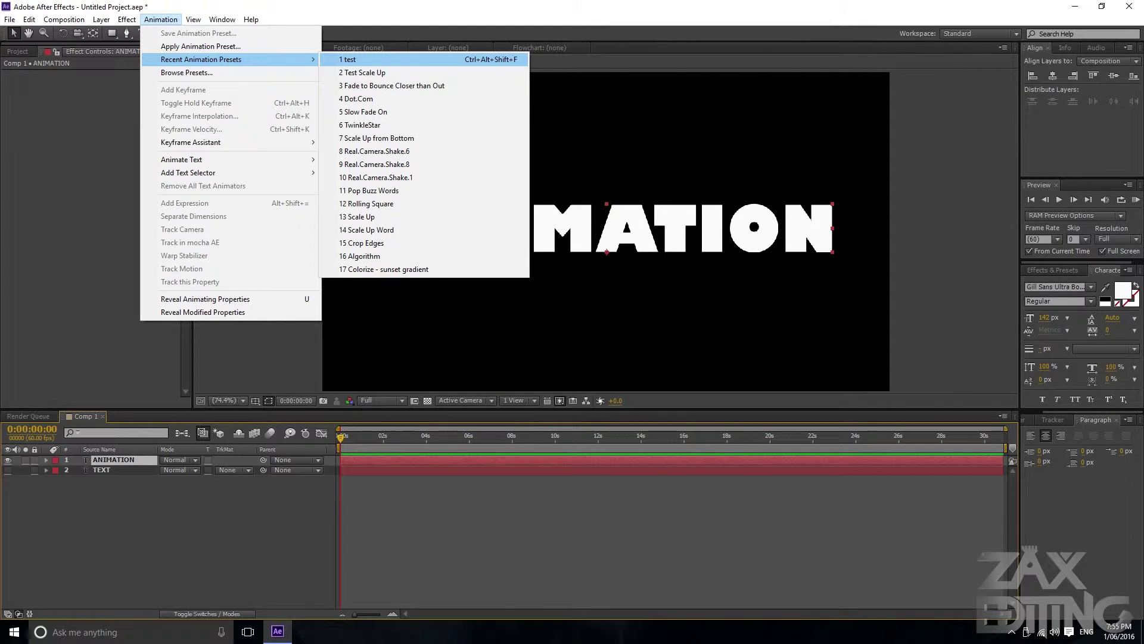
pyautogui.click(358, 60)
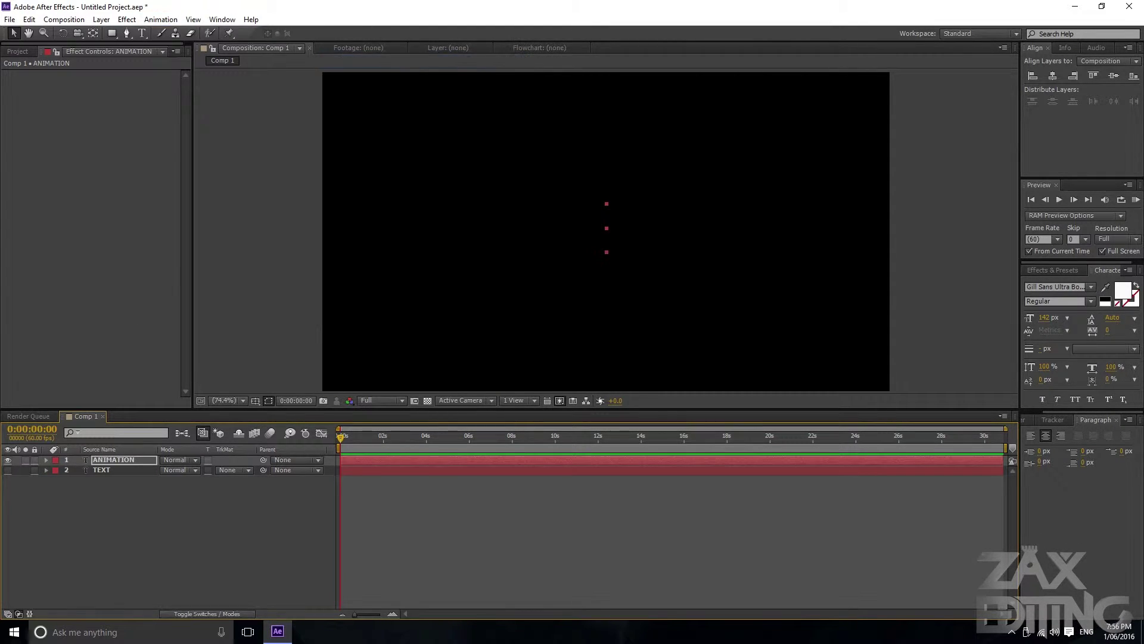
pyautogui.press('space')
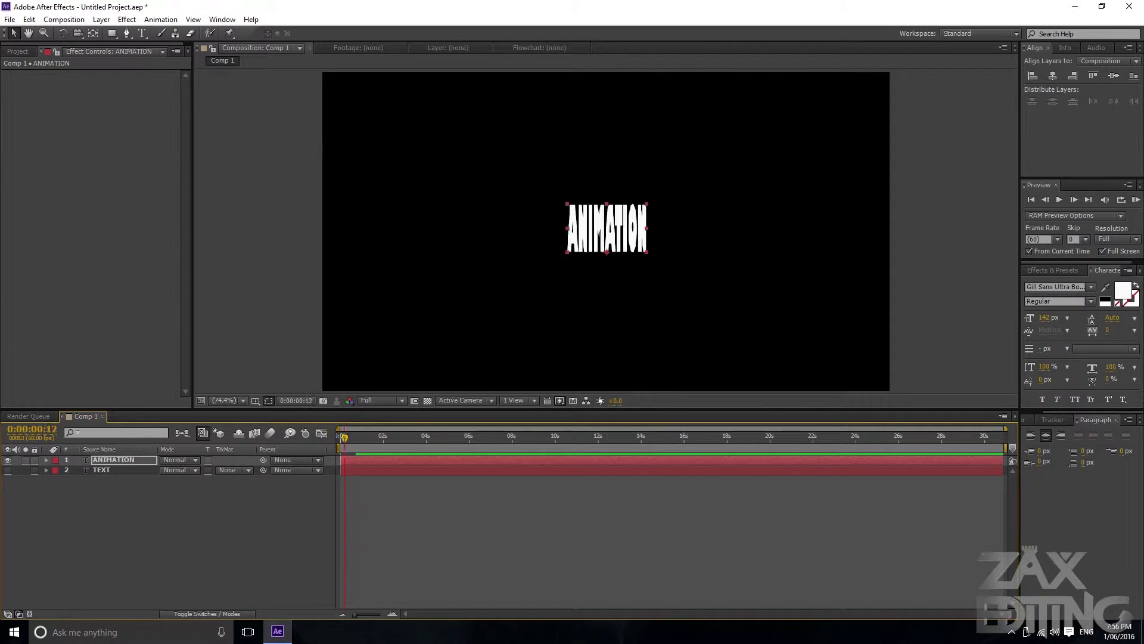
pyautogui.press('space')
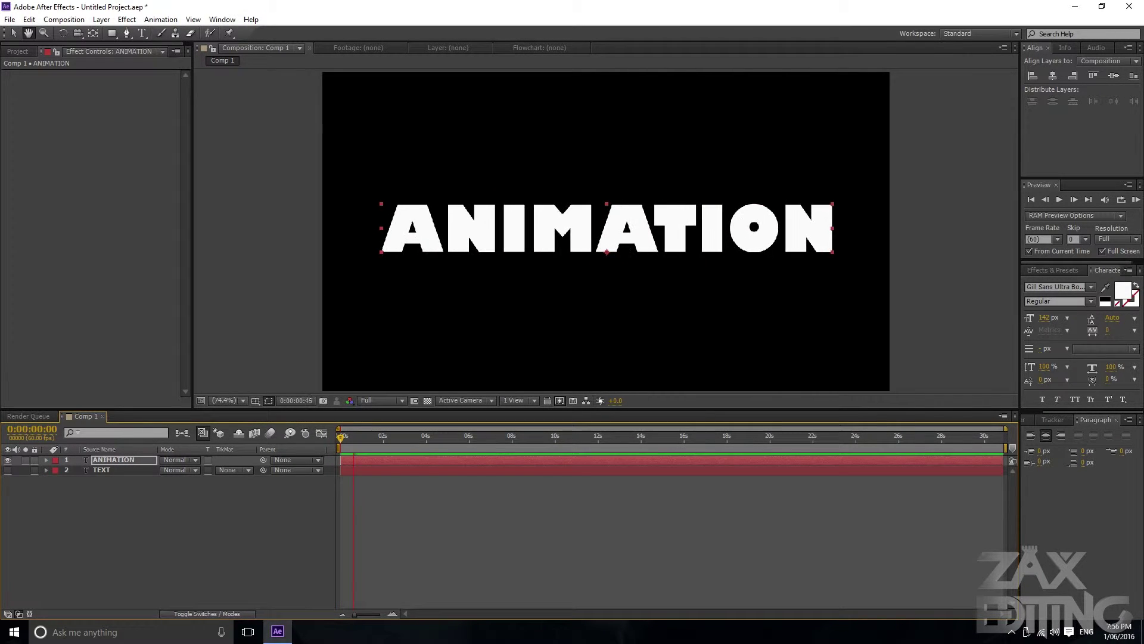
pyautogui.press('space')
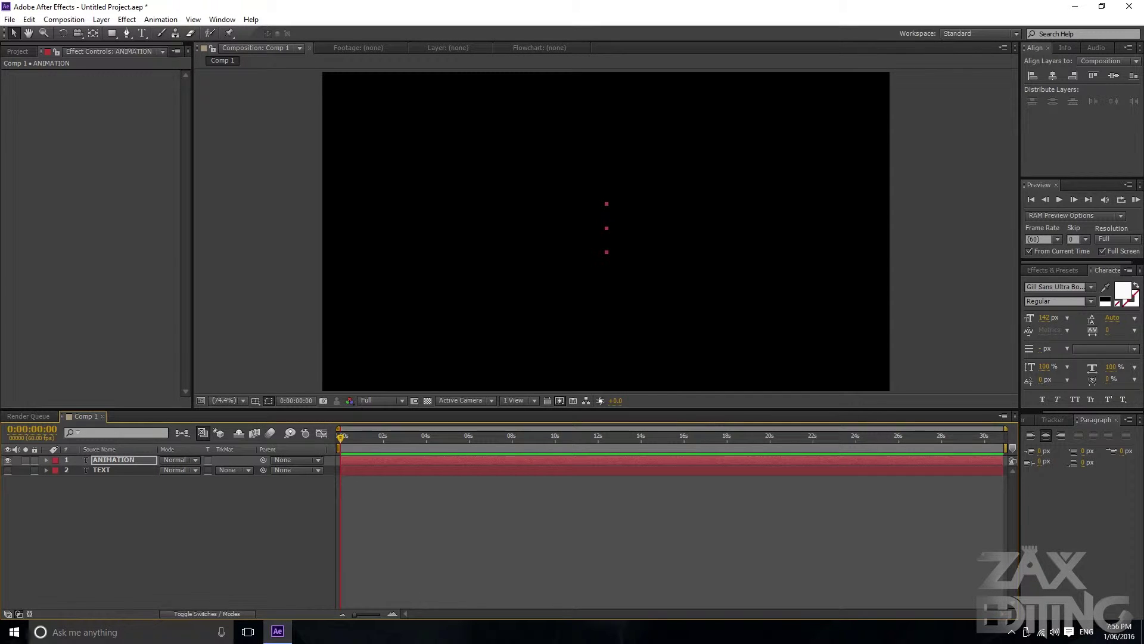
# Delete the ANIMATION layer, show the TEXT layer again and reveal its transform properties
pyautogui.press('Delete')
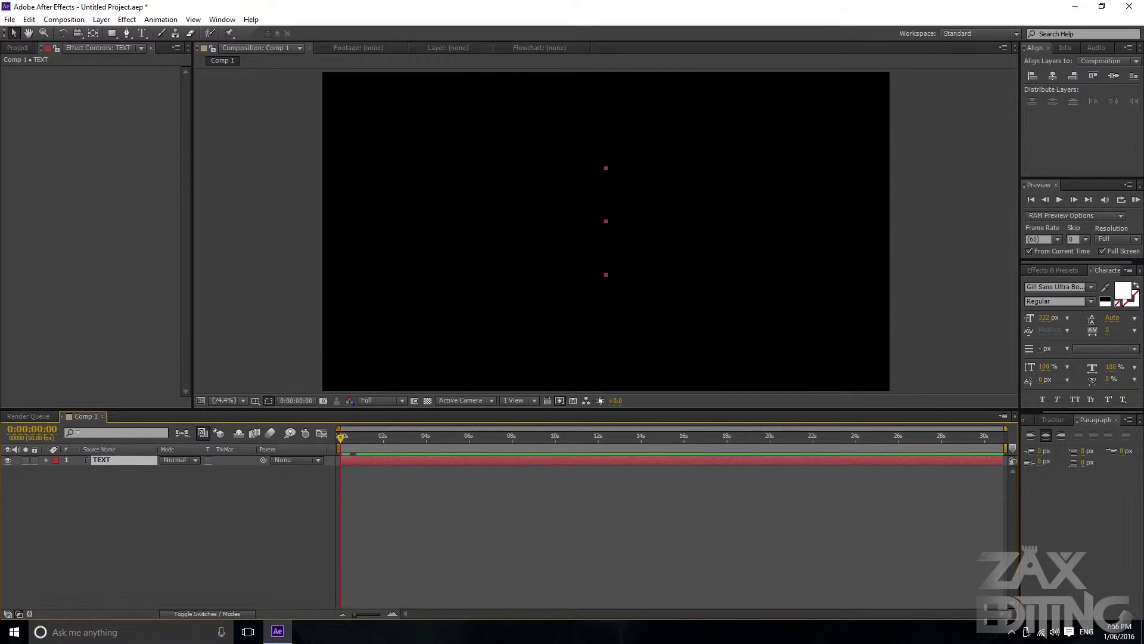
pyautogui.click(46, 460)
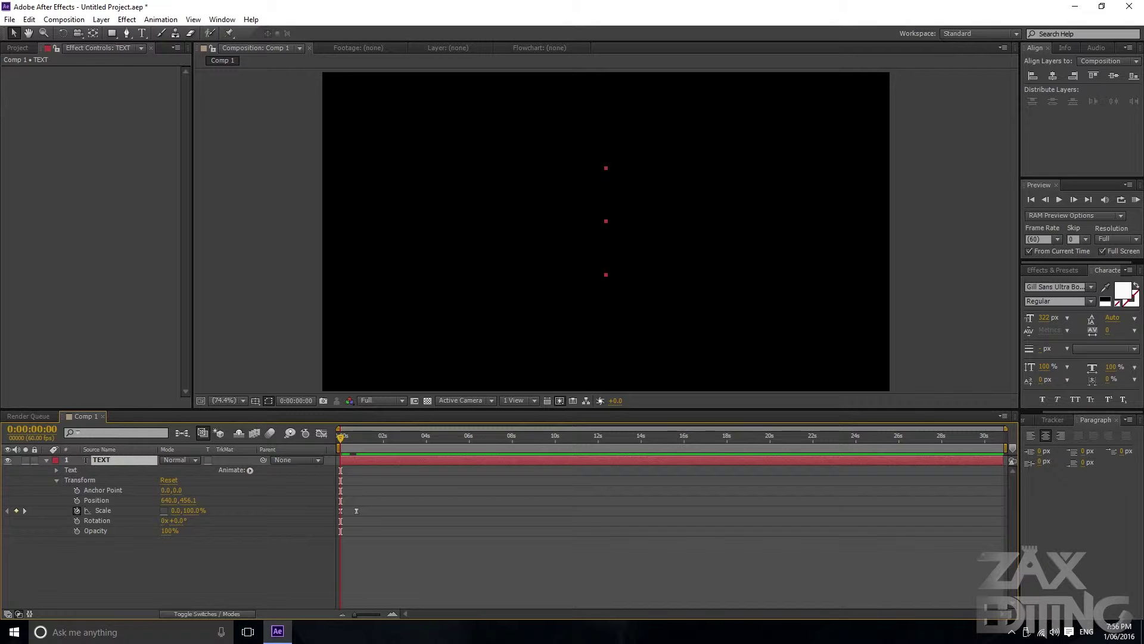
# Remove the TEXT layer's Scale keyframes and set its linked scale to 80%
pyautogui.click(357, 510)
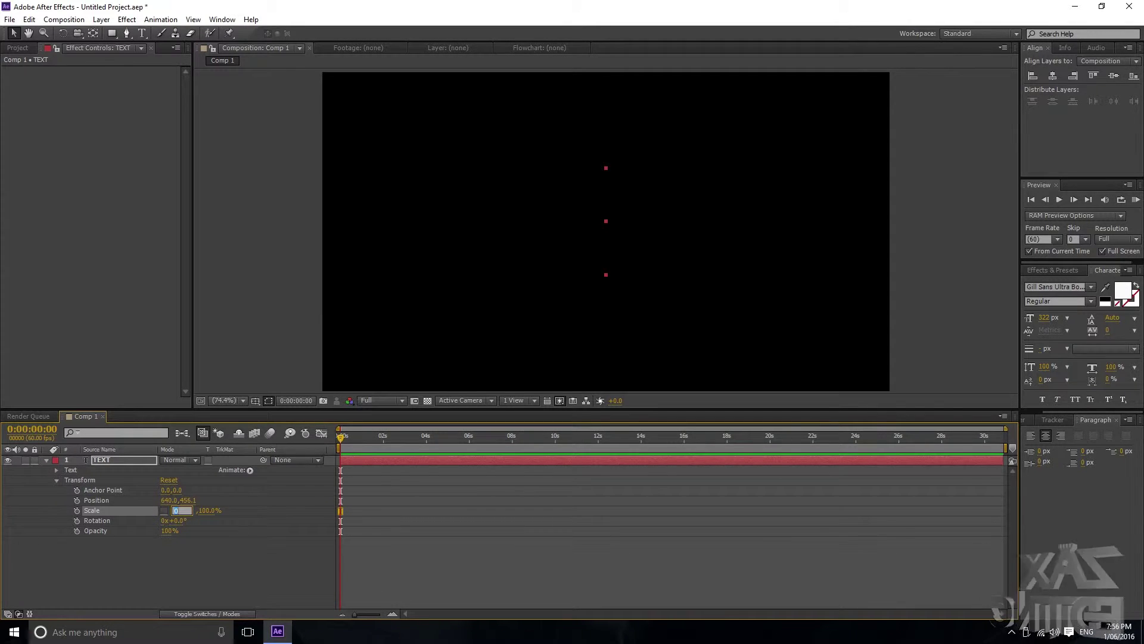
pyautogui.write('100')
pyautogui.press('Return')
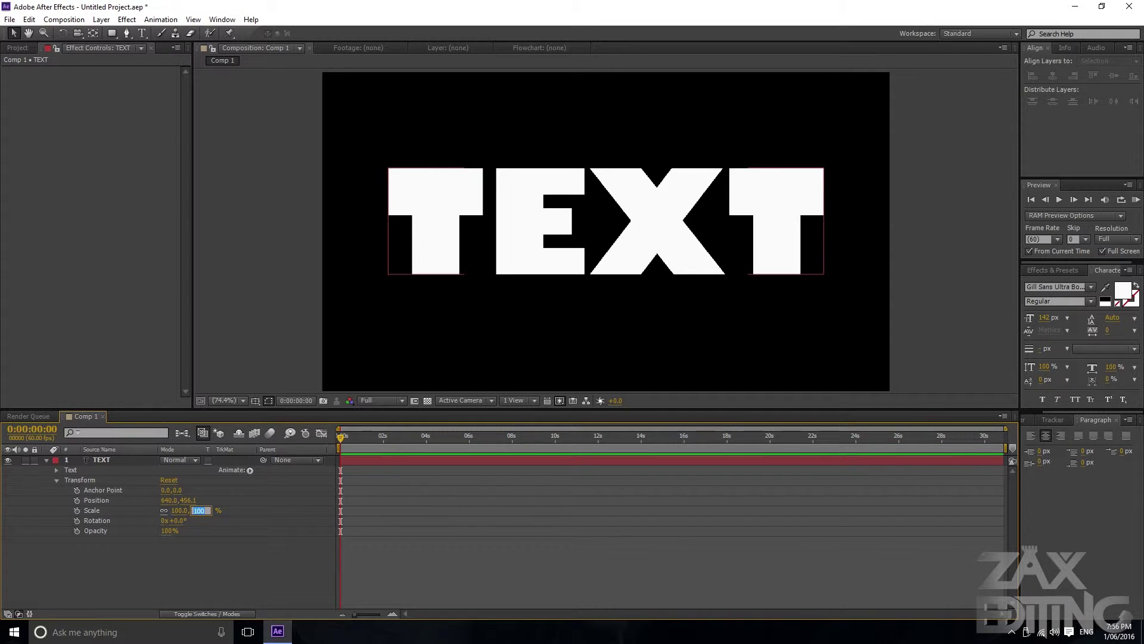
pyautogui.write('80.0,80.0')
pyautogui.press('Return')
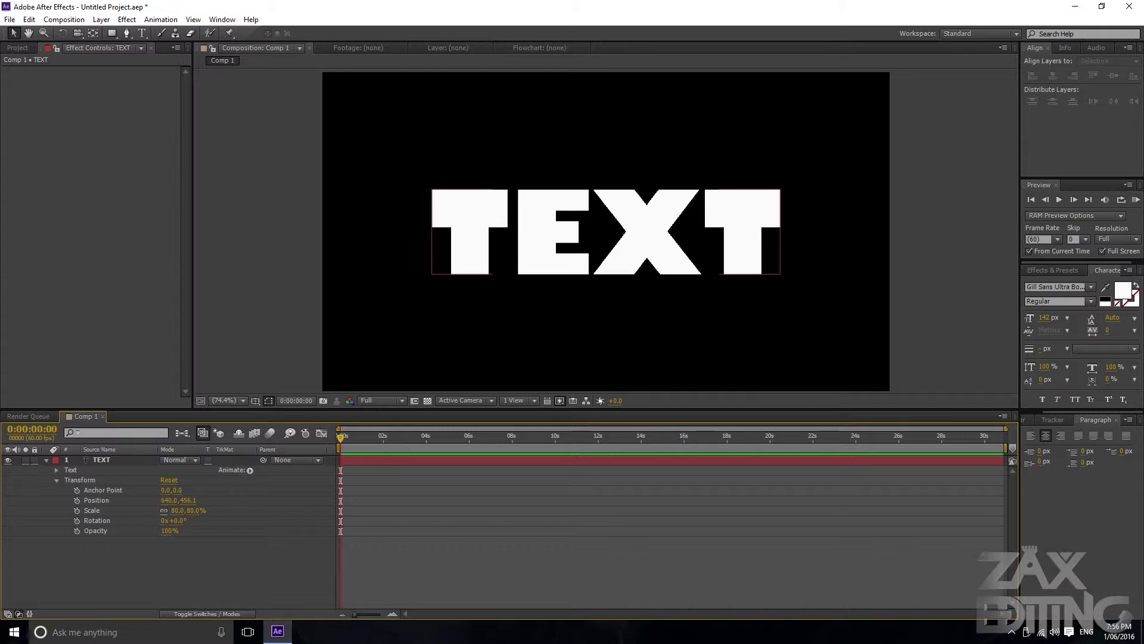
# Keyframe the TEXT layer's unlinked horizontal scale from 0% at 0:00:00:00 to 80% at 0:00:01:00
pyautogui.click(164, 511)
pyautogui.moveTo(177, 510); pyautogui.dragTo(129, 511)
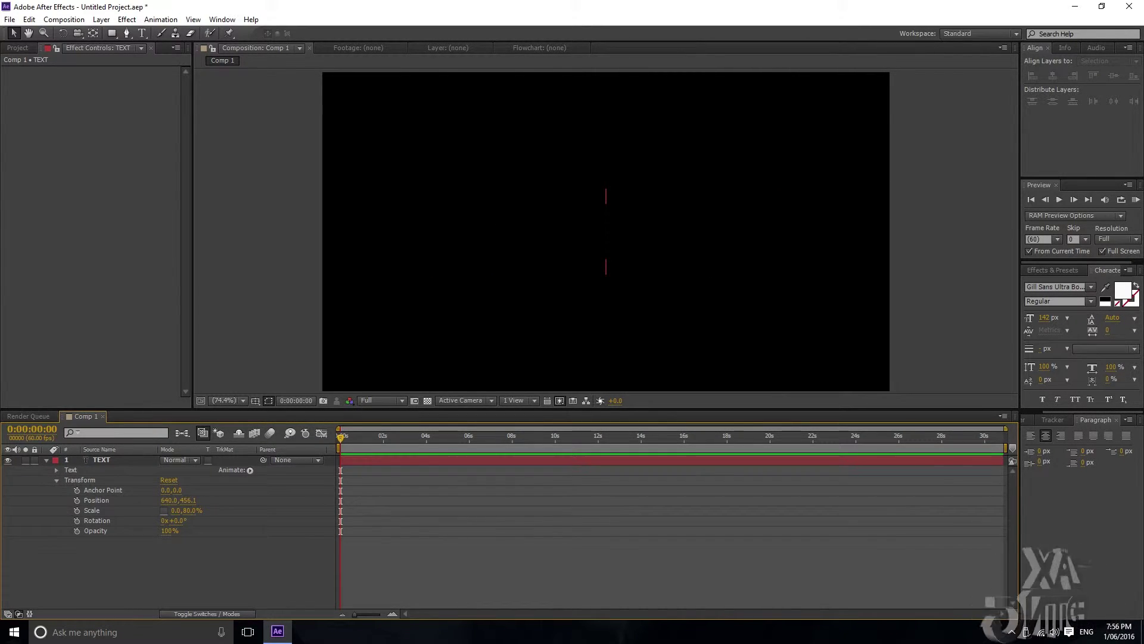
pyautogui.click(77, 511)
pyautogui.click(86, 460)
pyautogui.press('Return')
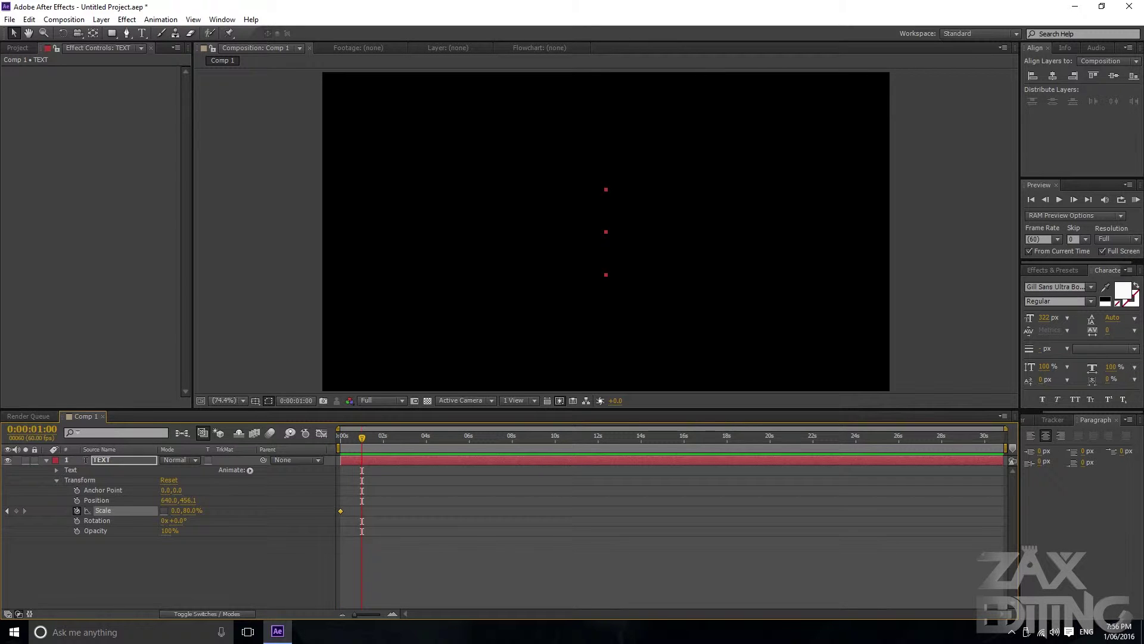
pyautogui.write('80')
pyautogui.press('Return')
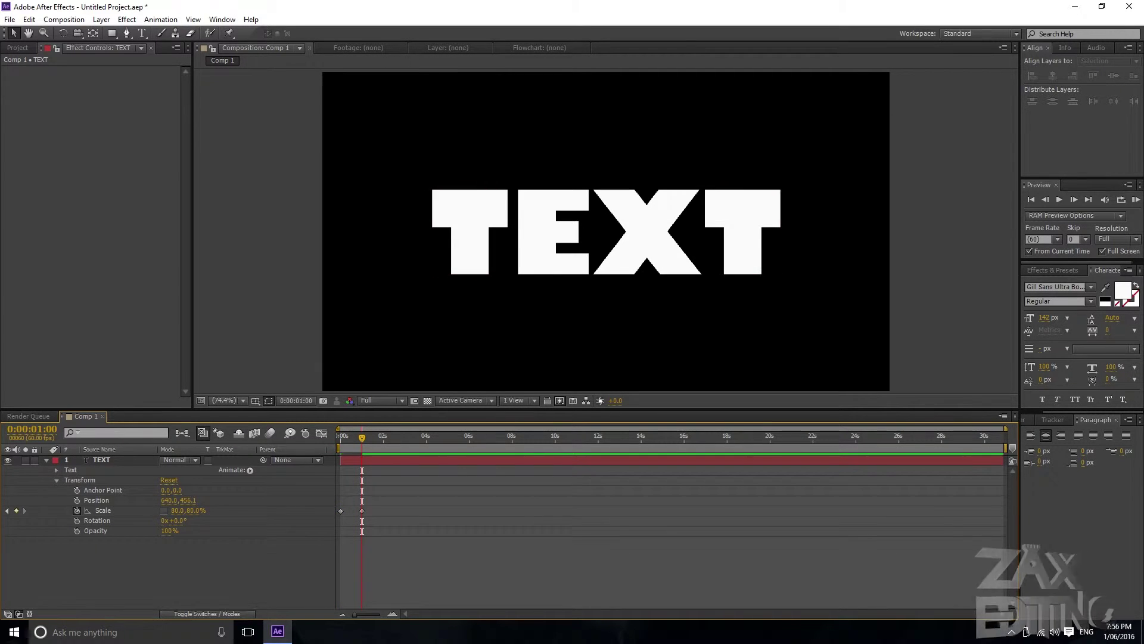
# Save the TEXT layer's two Scale keyframes as the animation preset "test" in the Miscellaneous folder, replacing the existing file
pyautogui.moveTo(361, 438); pyautogui.dragTo(340, 438)
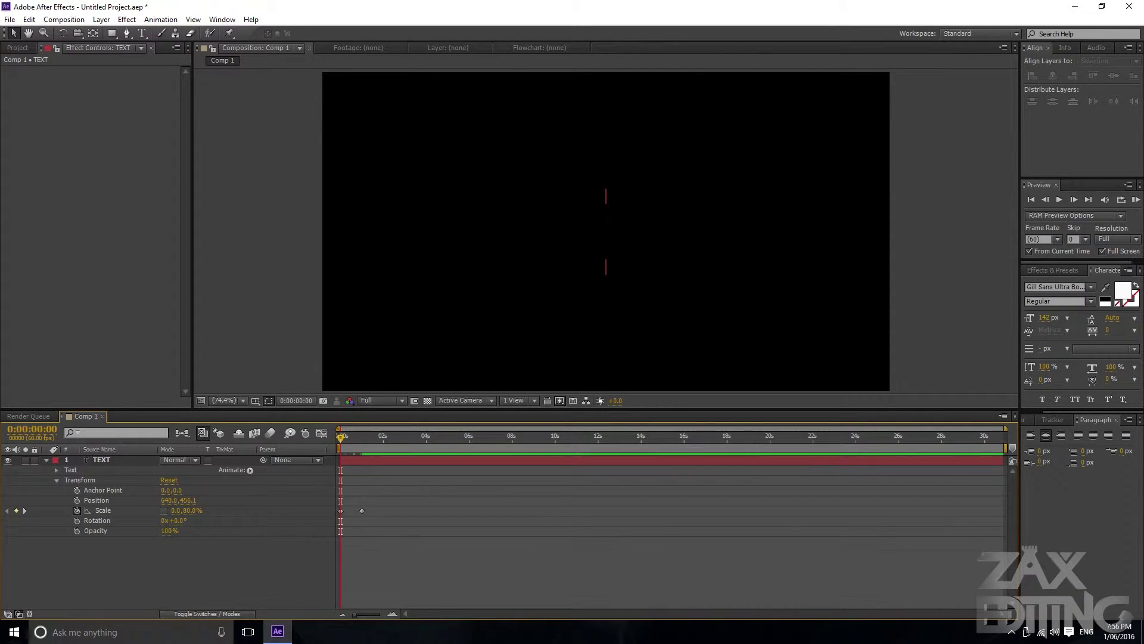
pyautogui.moveTo(371, 512); pyautogui.dragTo(328, 510)
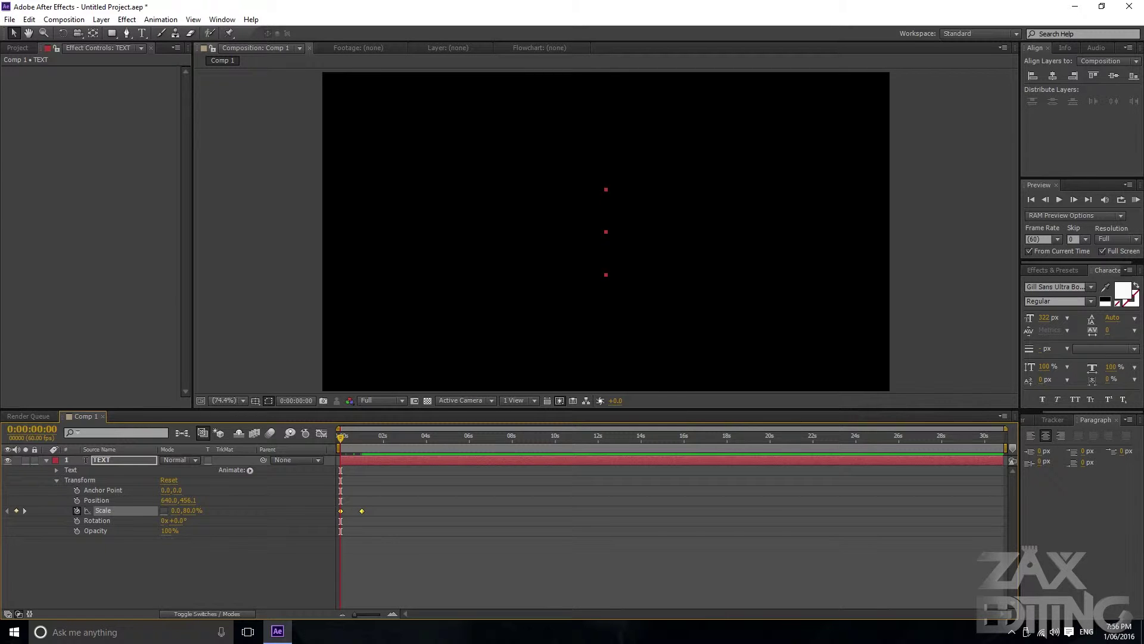
pyautogui.click(161, 20)
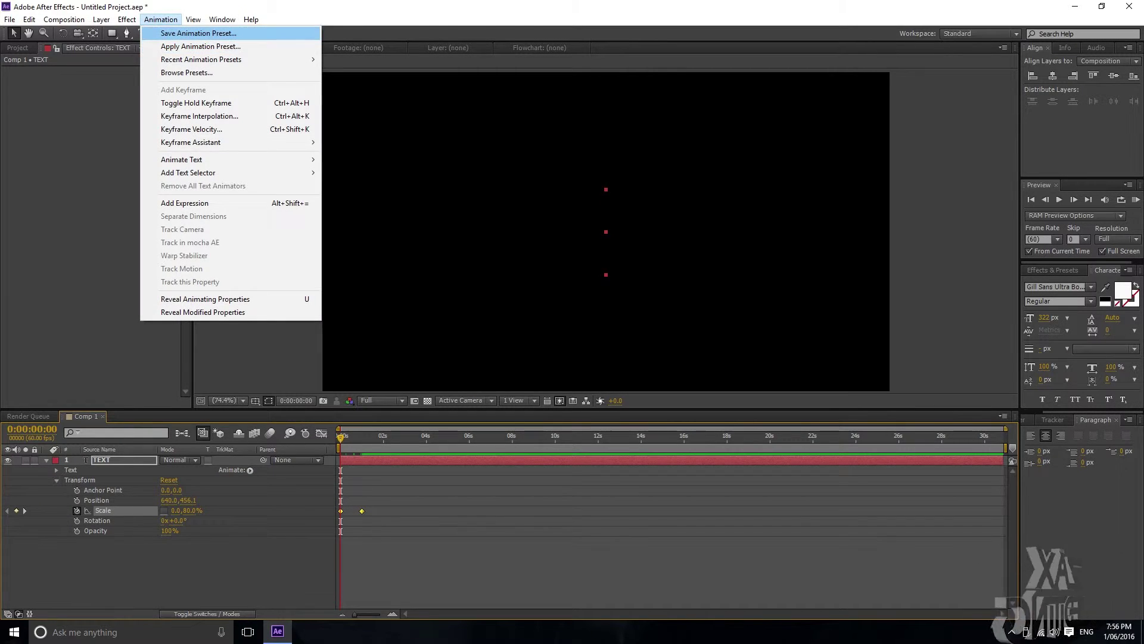
pyautogui.press('Return')
pyautogui.write('test')
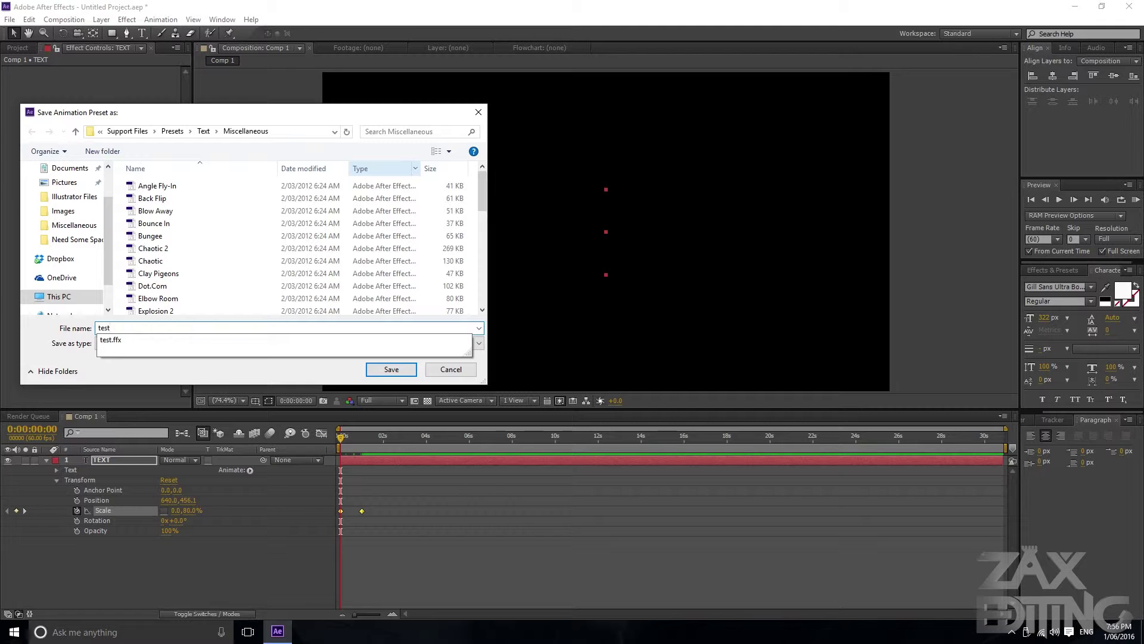
pyautogui.press('Return')
pyautogui.hotkey('alt', 'y')
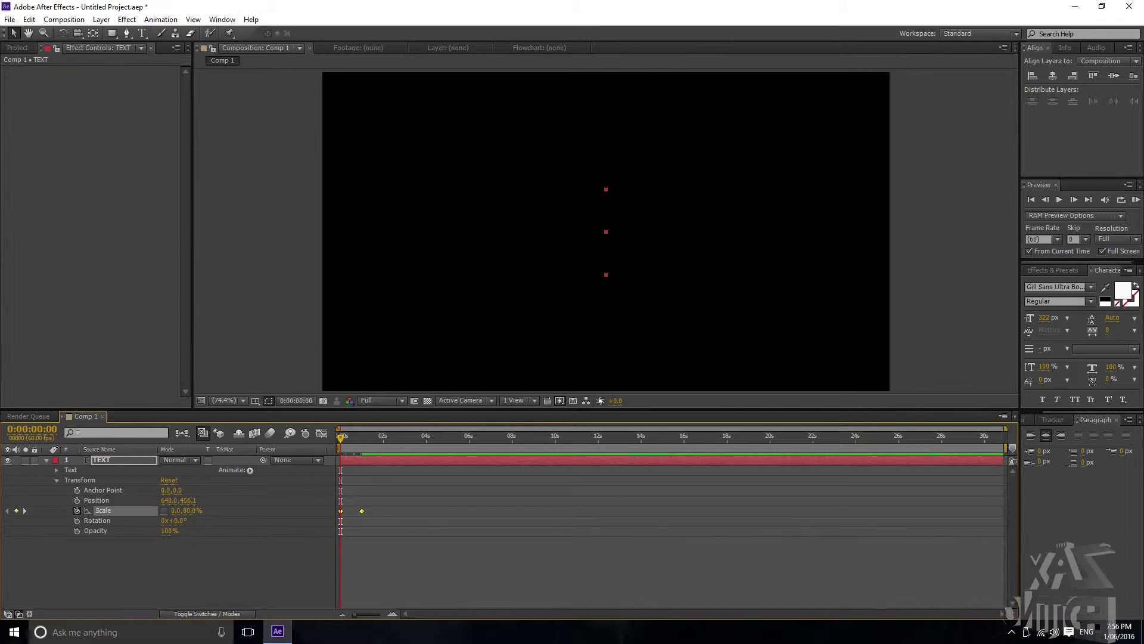
# Collapse and hide the TEXT layer, and create a new text layer reading "TEST 2" in the upper part of the composition
pyautogui.hotkey('ctrl', 'shift', 'a')
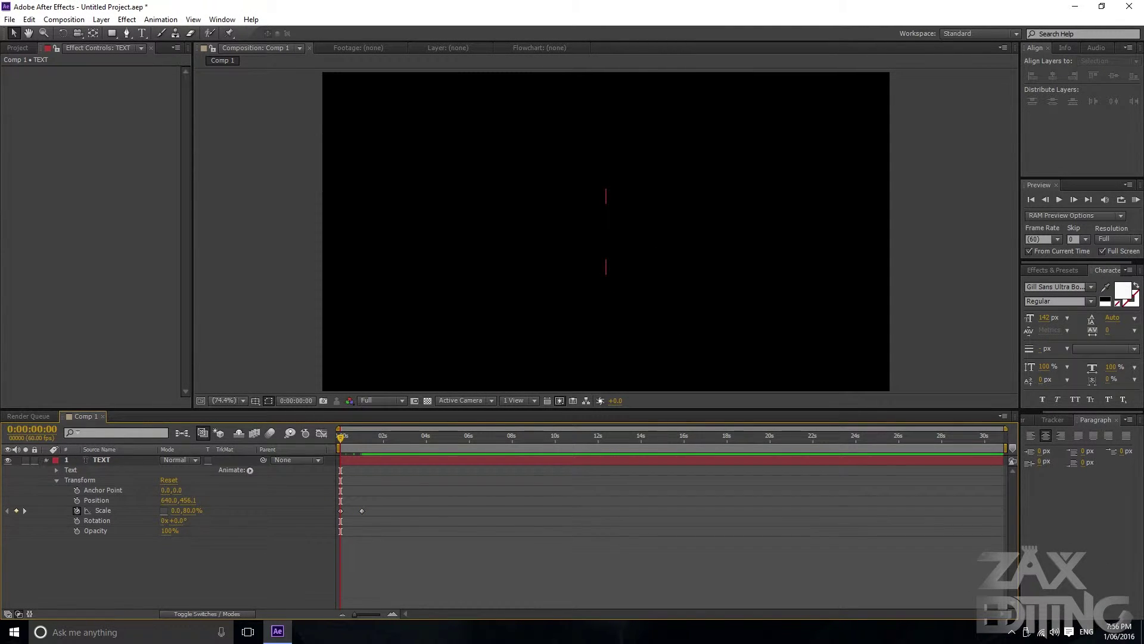
pyautogui.click(46, 460)
pyautogui.click(8, 460)
pyautogui.click(142, 33)
pyautogui.click(560, 193)
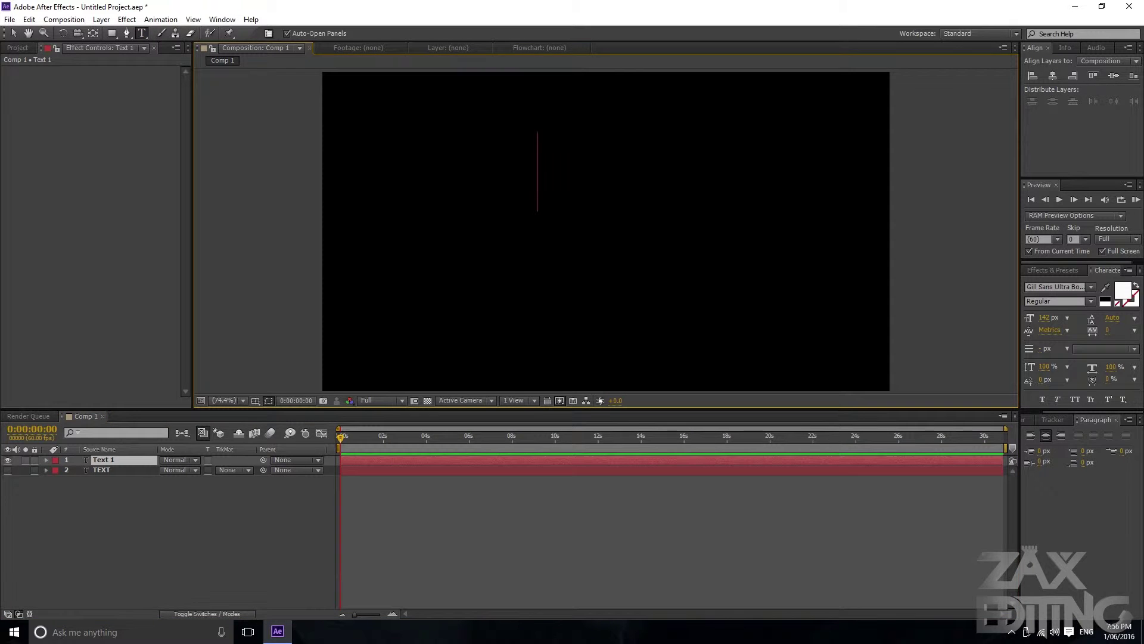
pyautogui.write('TEST 2')
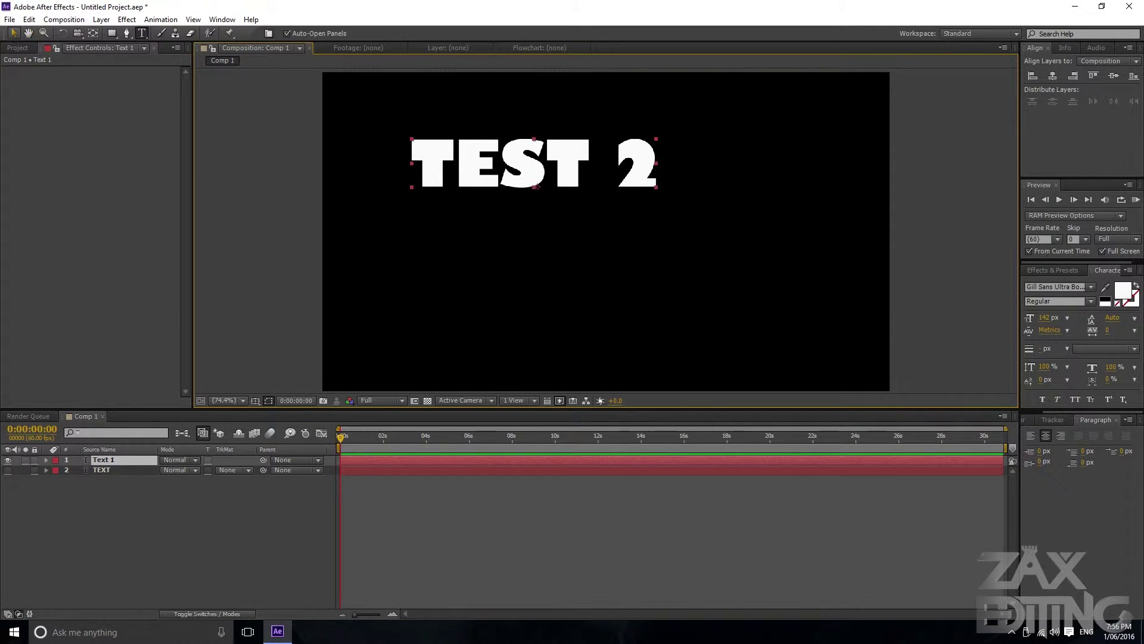
# Move the TEST 2 text near the centre of the composition and place its anchor point at its bottom centre
pyautogui.click(13, 33)
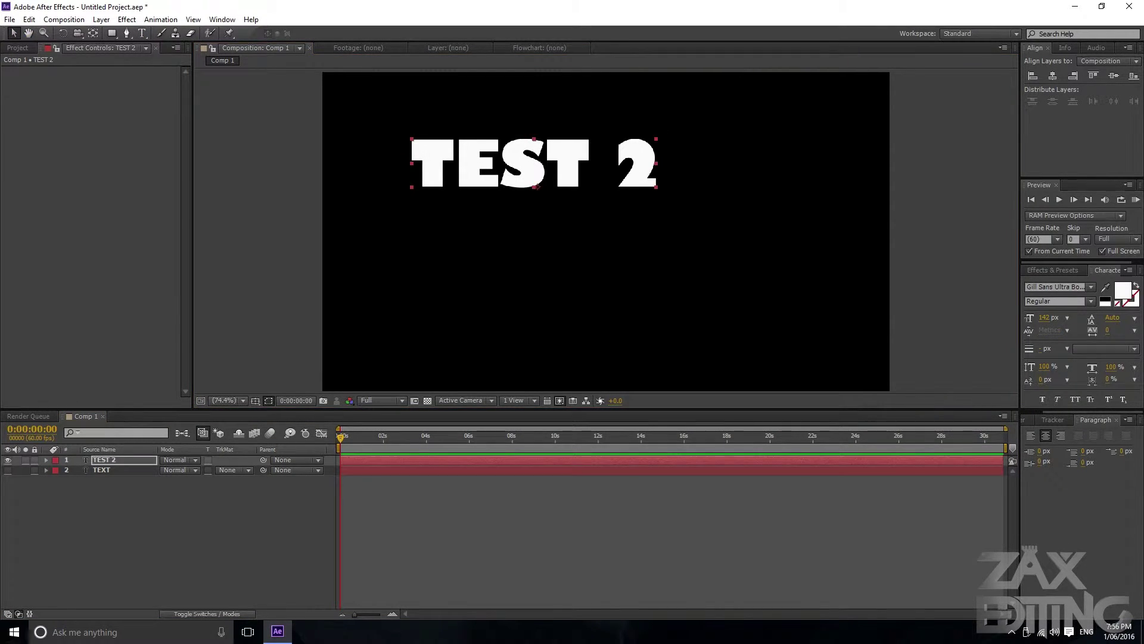
pyautogui.moveTo(533, 163); pyautogui.dragTo(591, 239)
pyautogui.press('y')
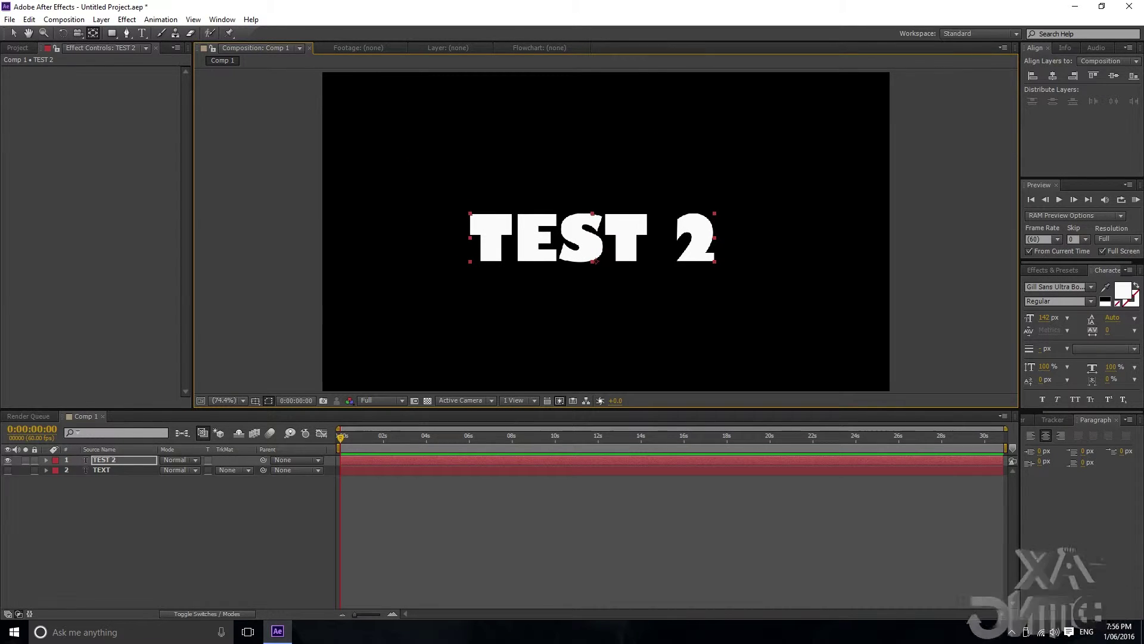
pyautogui.press('v')
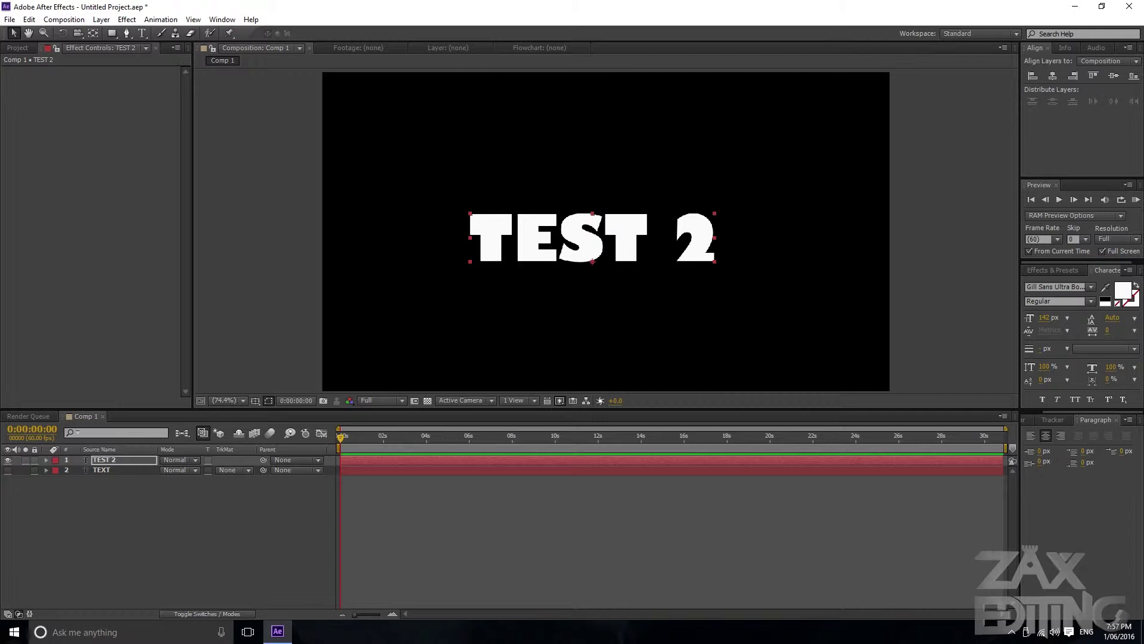
# Apply the recent animation preset "test" to the TEST 2 layer at 0:00:00:00 and scrub through the first second
pyautogui.click(113, 460)
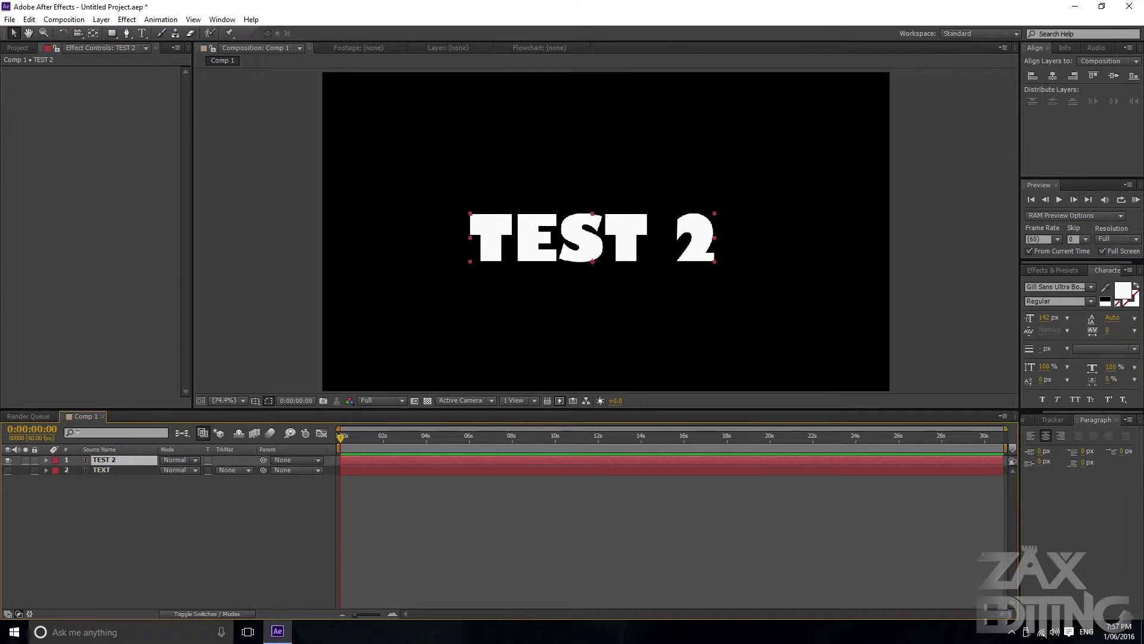
pyautogui.click(160, 19)
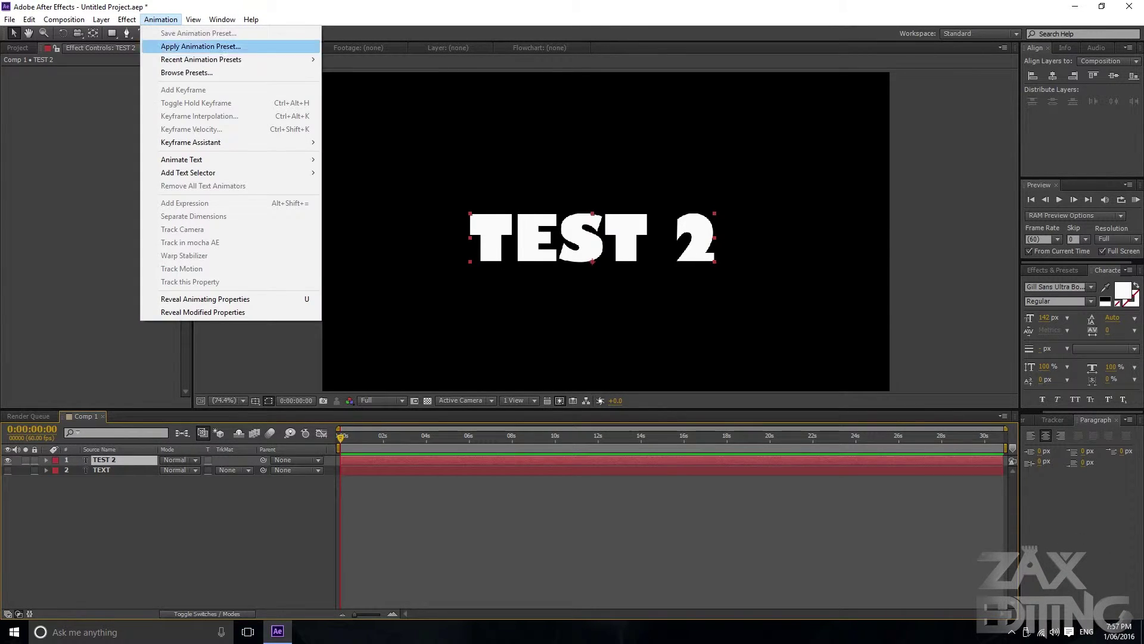
pyautogui.moveTo(179, 58)
pyautogui.click(358, 59)
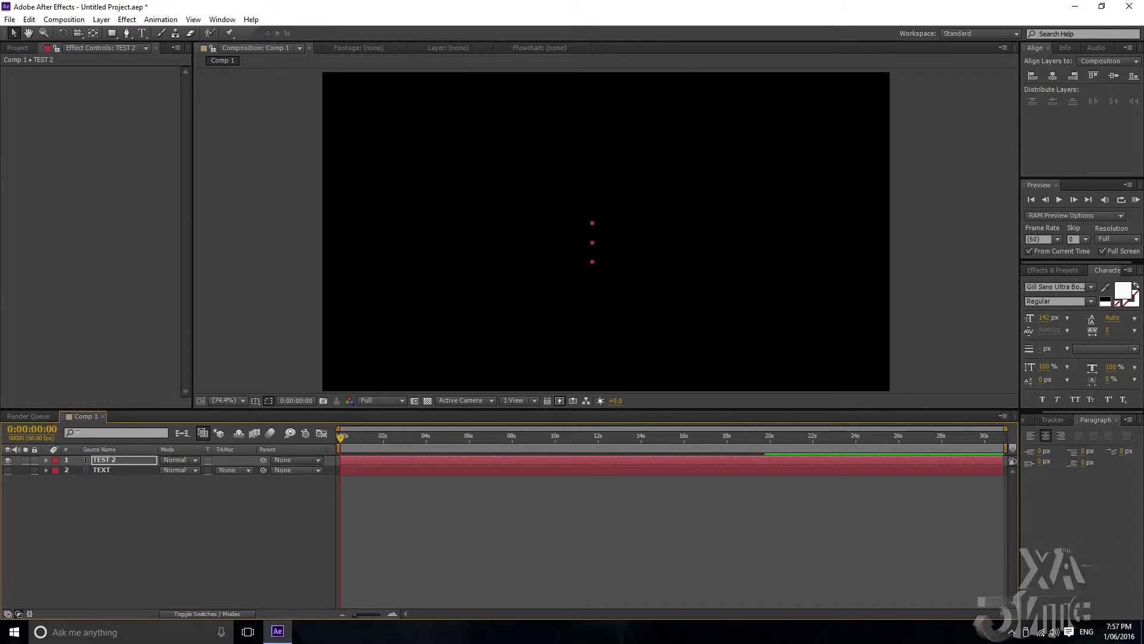
pyautogui.moveTo(341, 438); pyautogui.dragTo(355, 437)
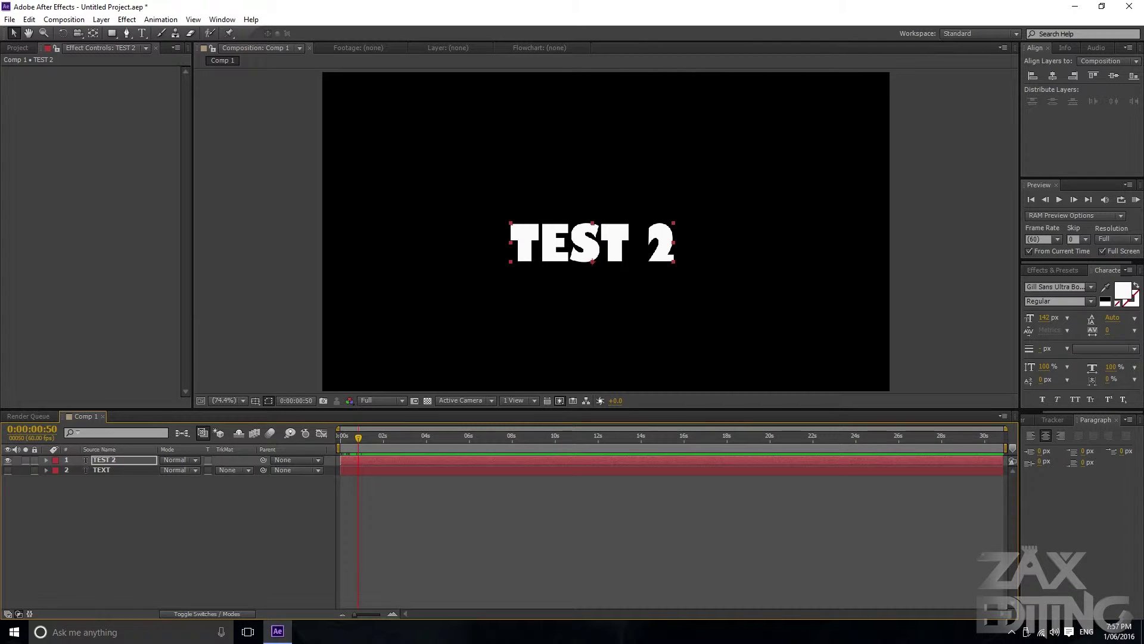
pyautogui.press('Home')
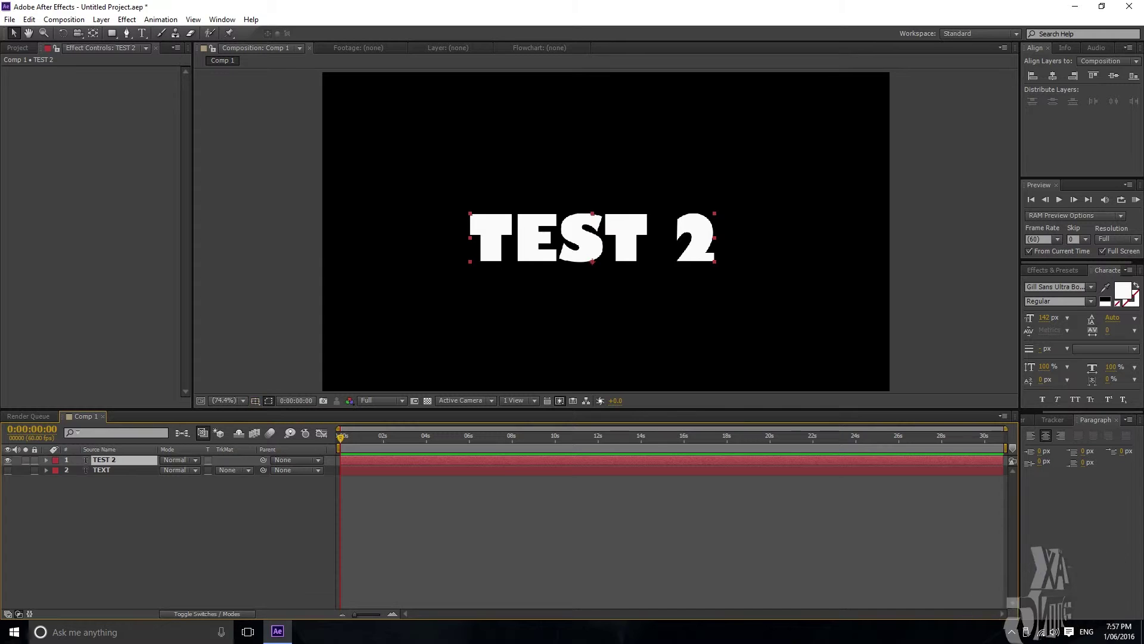
# Reapply the recent animation preset "test" to the TEST 2 layer from 0:00:00:00
pyautogui.click(161, 19)
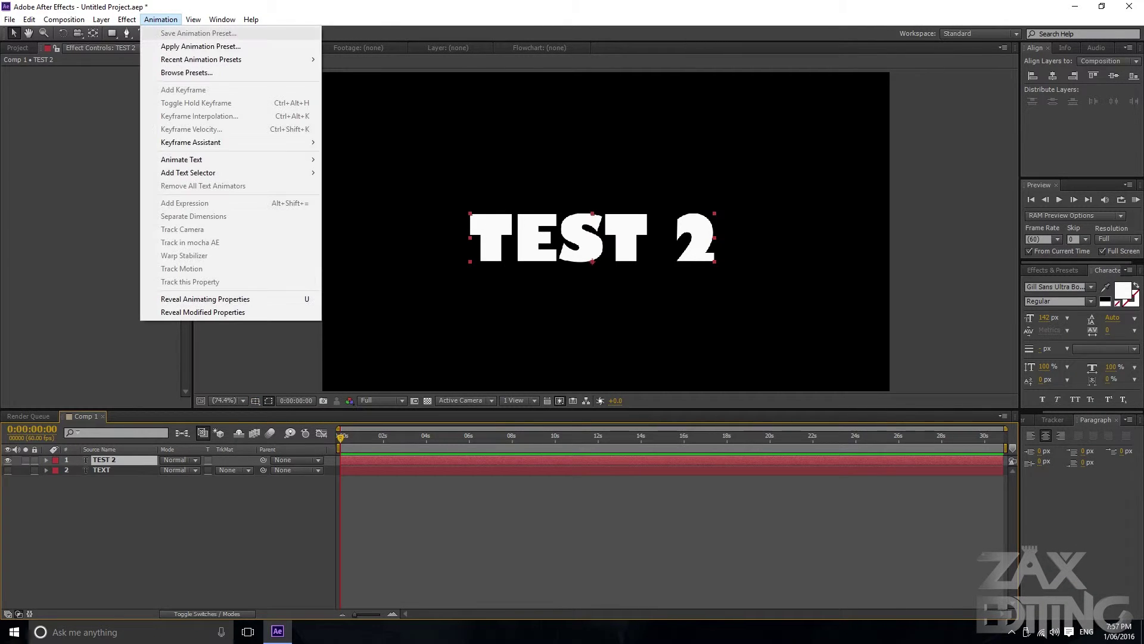
pyautogui.moveTo(197, 59)
pyautogui.click(357, 59)
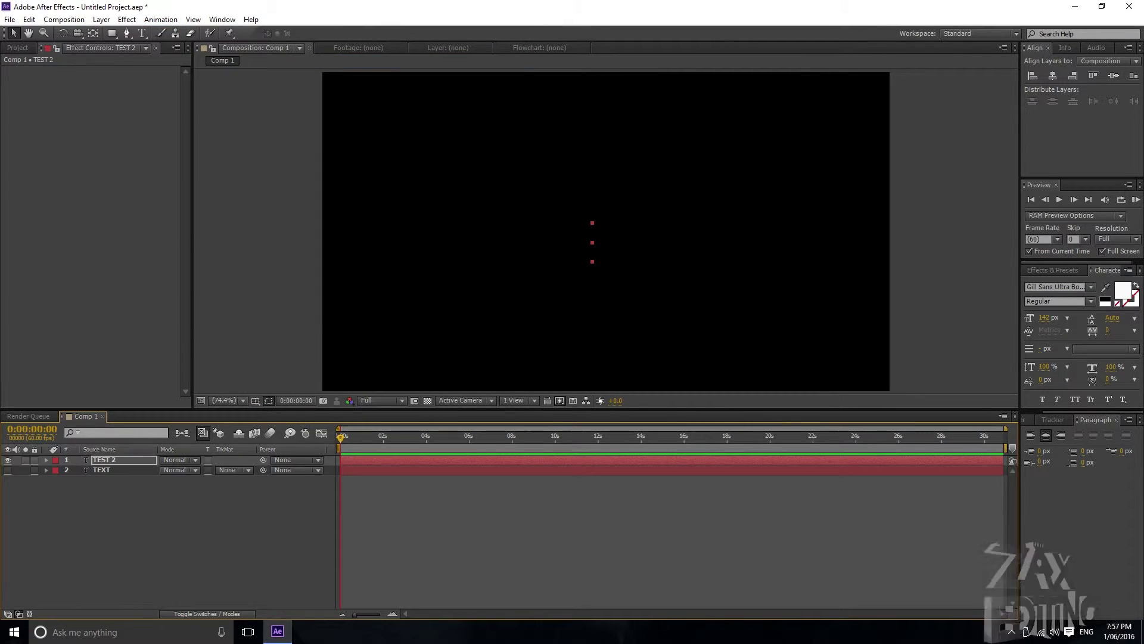
# At 0:00:02:10, reveal the TEST 2 layer's keyframed properties and increase its font size to 218 px
pyautogui.moveTo(341, 437); pyautogui.dragTo(387, 437)
pyautogui.press('u')
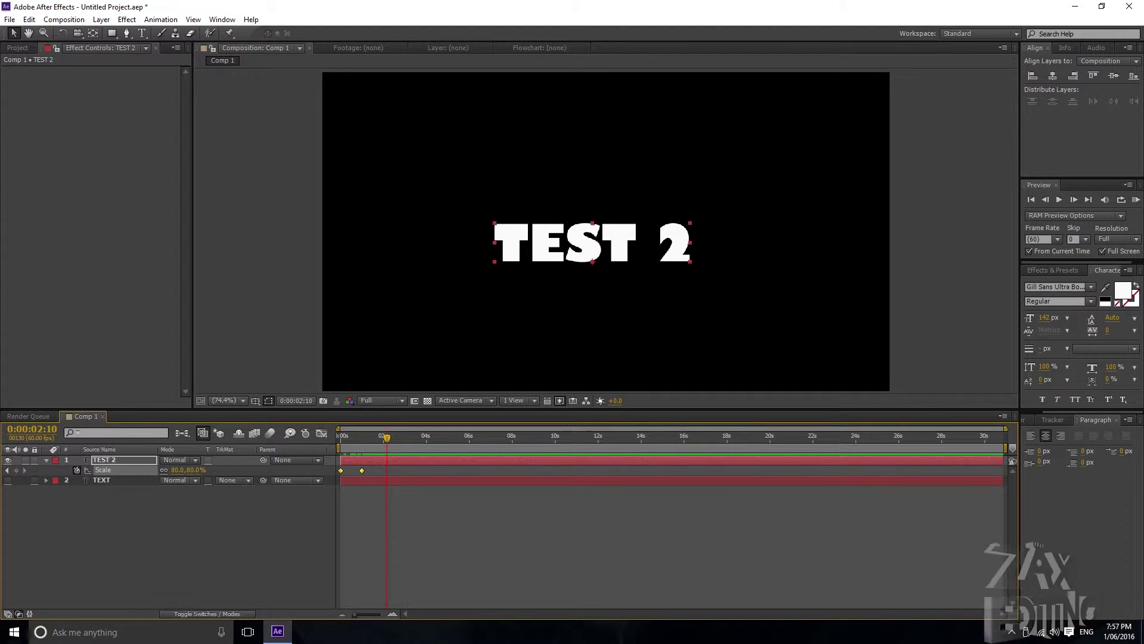
pyautogui.moveTo(1044, 318); pyautogui.dragTo(1089, 318)
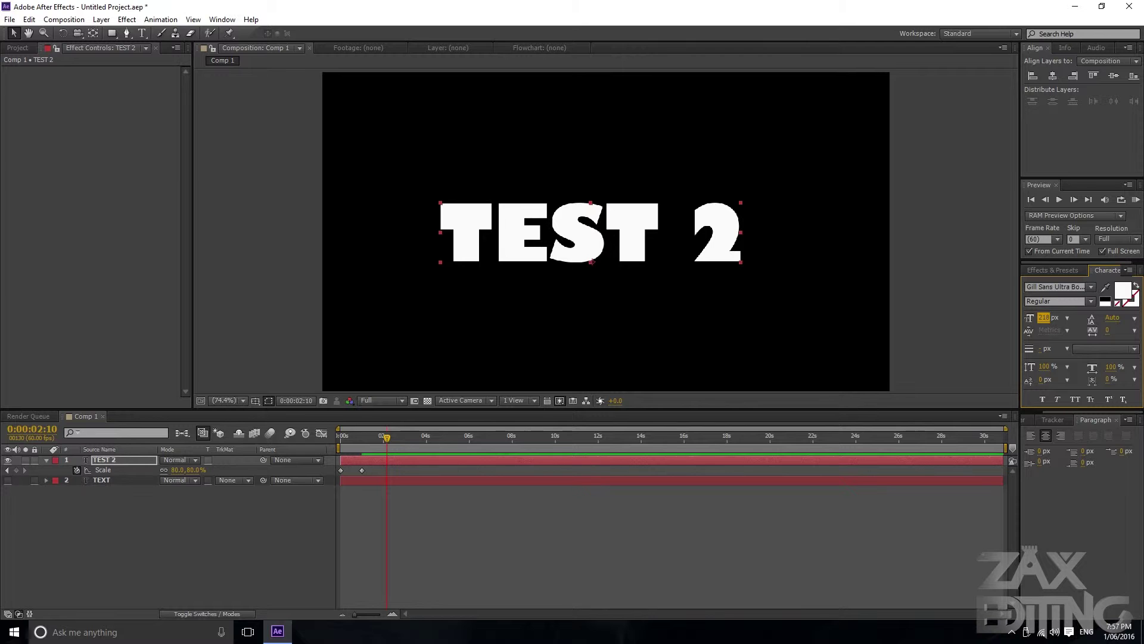
# Keyframe the TEXT layer's opacity from 0% at its start to 100% at 0:00:01:02 and preview the animation
pyautogui.moveTo(387, 438); pyautogui.dragTo(363, 438)
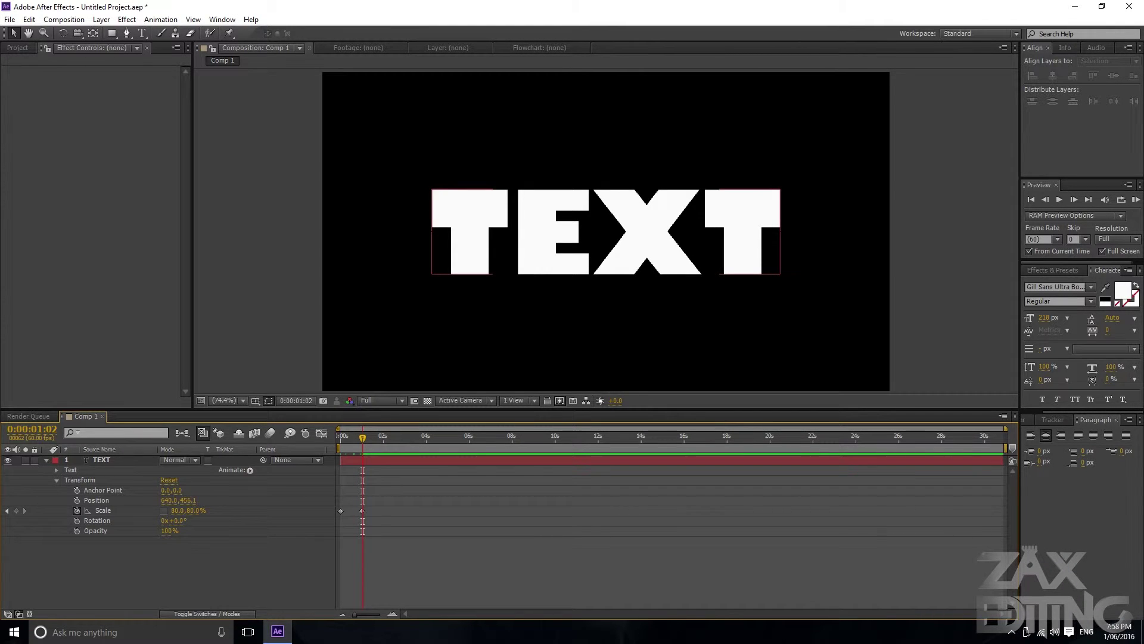
pyautogui.click(77, 531)
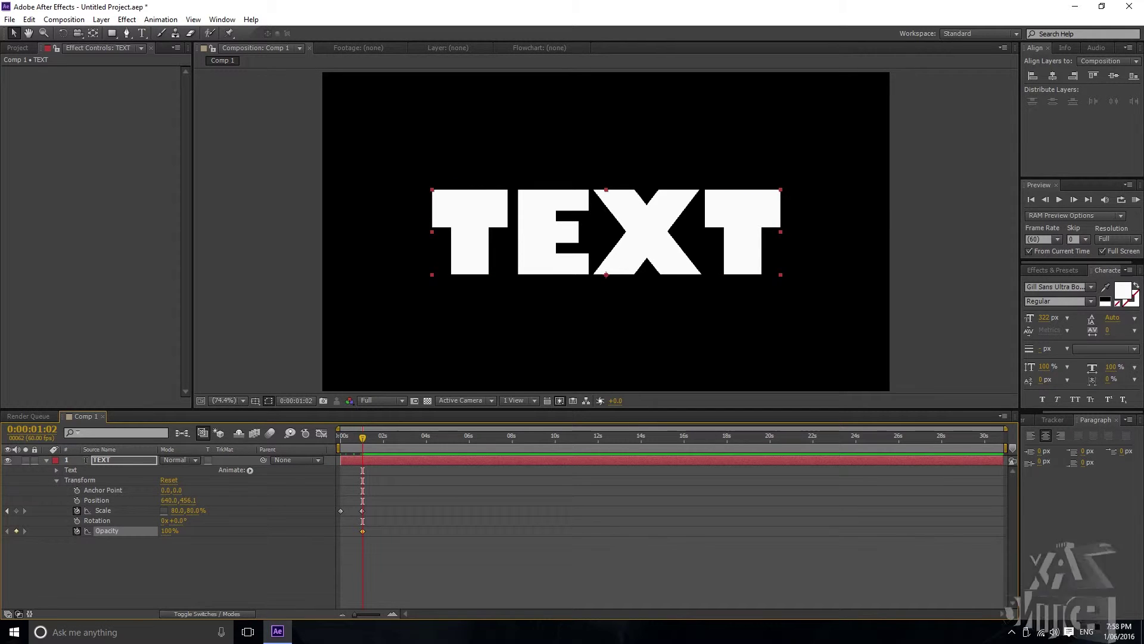
pyautogui.write('0')
pyautogui.press('Return')
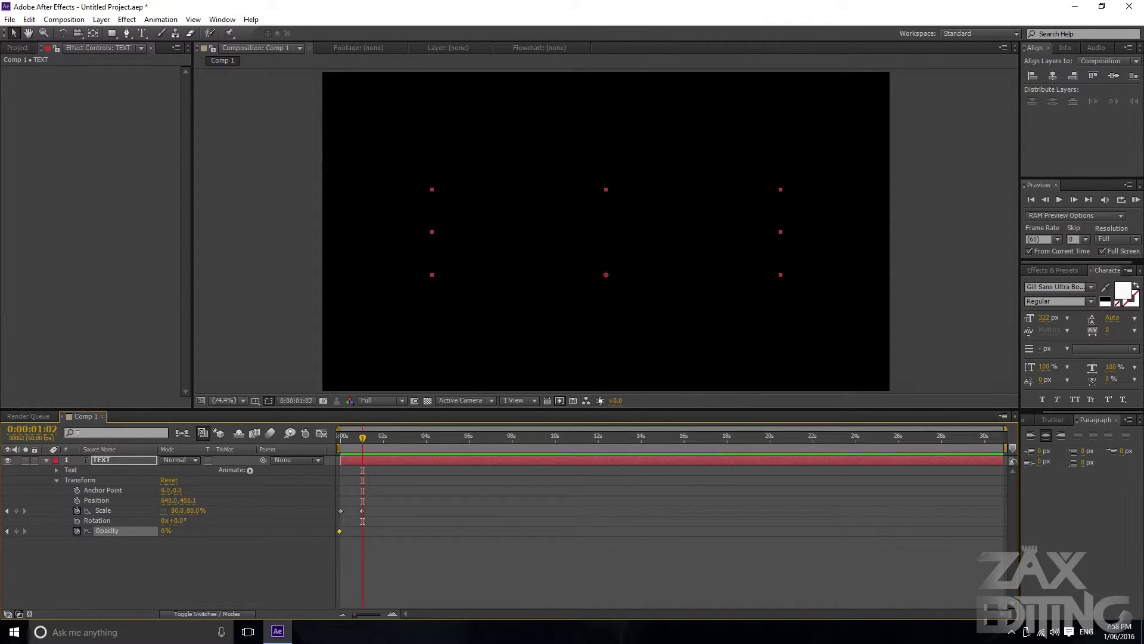
pyautogui.click(363, 566)
pyautogui.moveTo(164, 531); pyautogui.dragTo(229, 531)
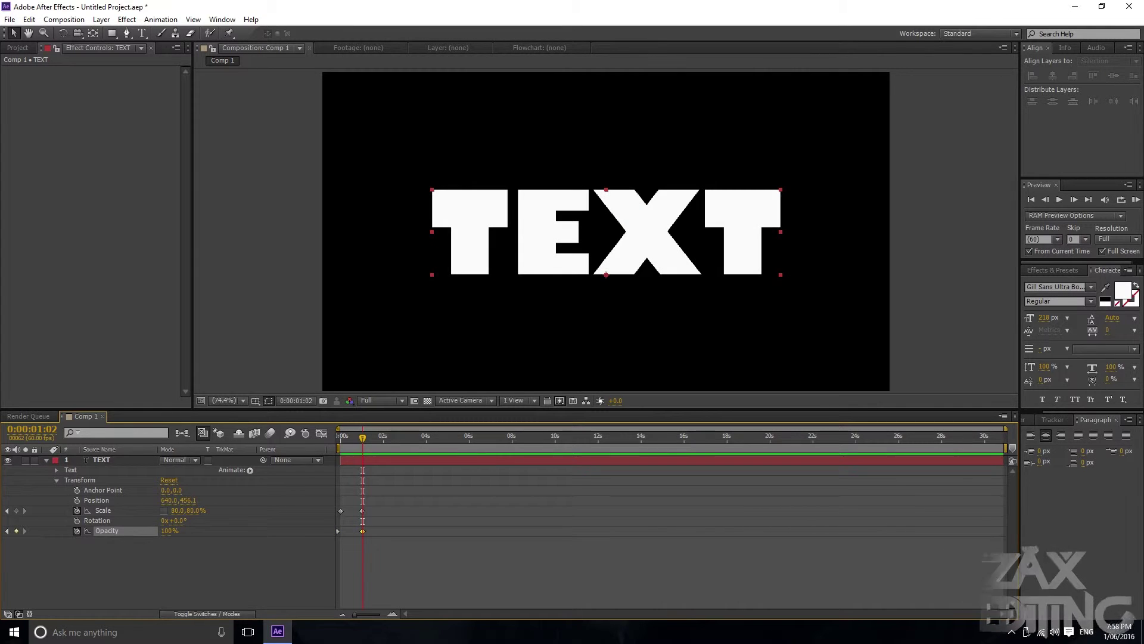
pyautogui.click(233, 566)
pyautogui.press('space')
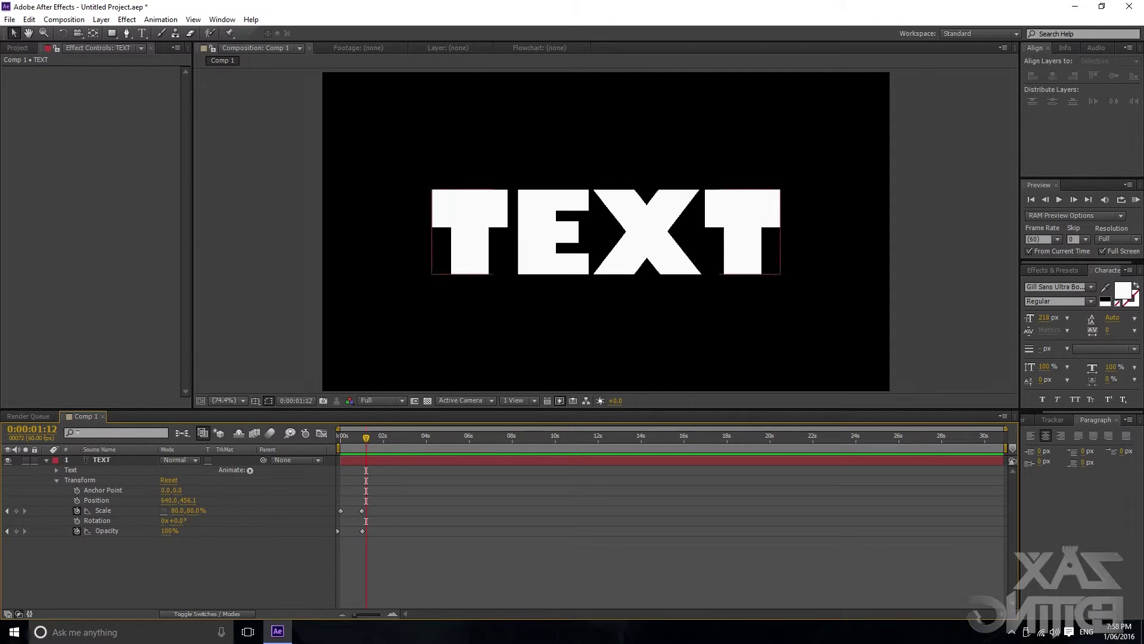
pyautogui.press('space')
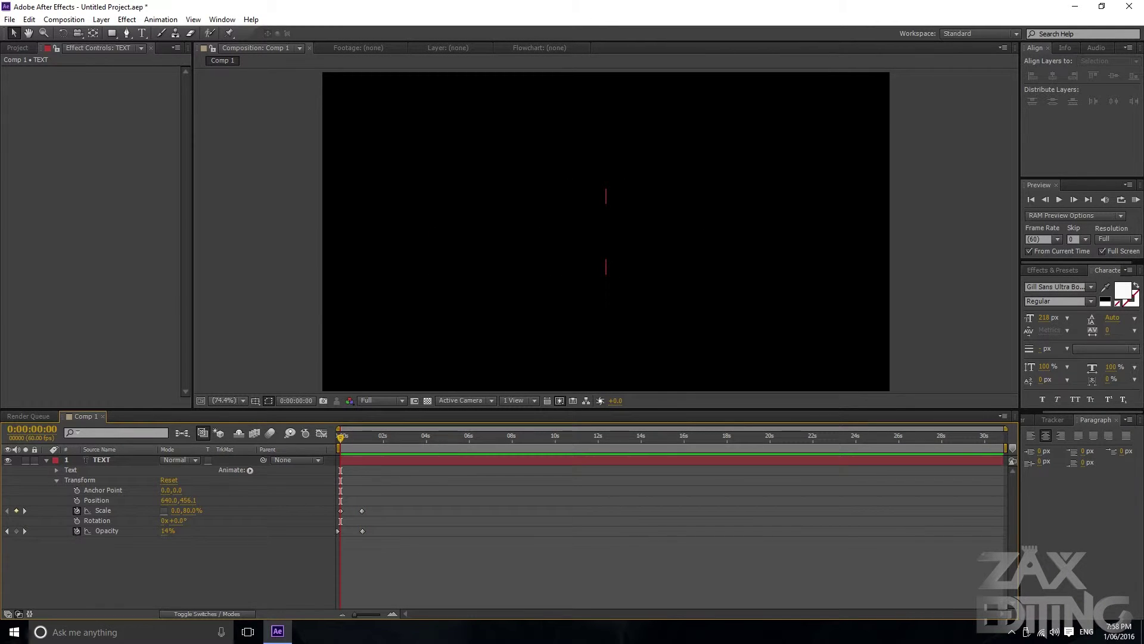
# Keyframe the TEXT layer's position from 1376, 456.1 at 0:00:00:00 to 667, 456.1 at 0:00:01:10, and preview the motion
pyautogui.hotkey('alt', 'shift', 'p')
pyautogui.press('space')
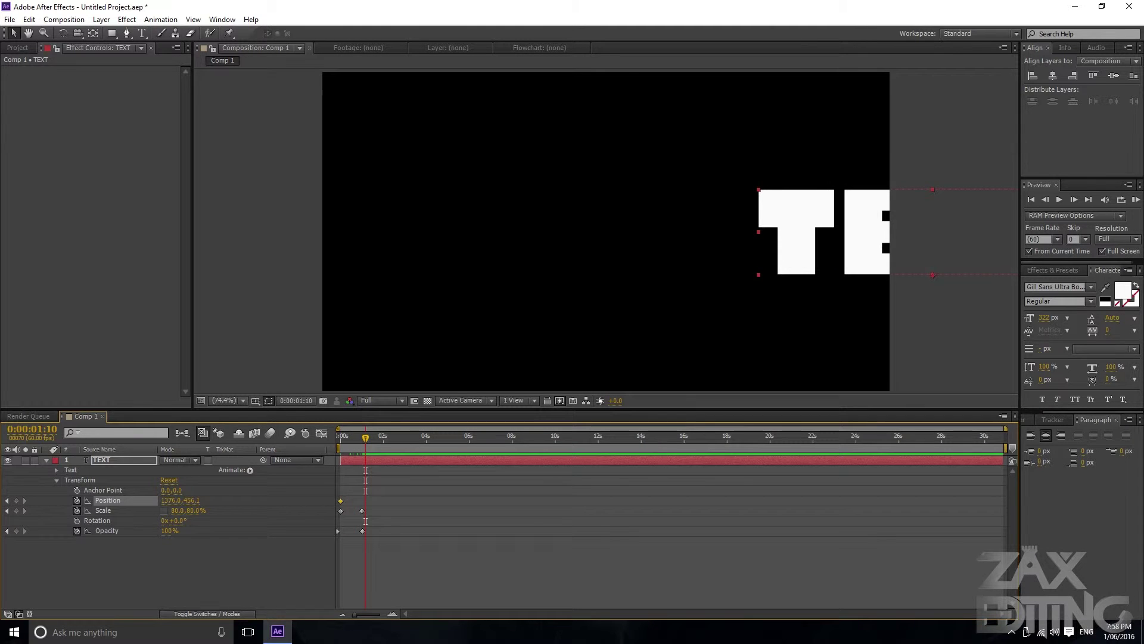
pyautogui.moveTo(171, 500); pyautogui.dragTo(128, 501)
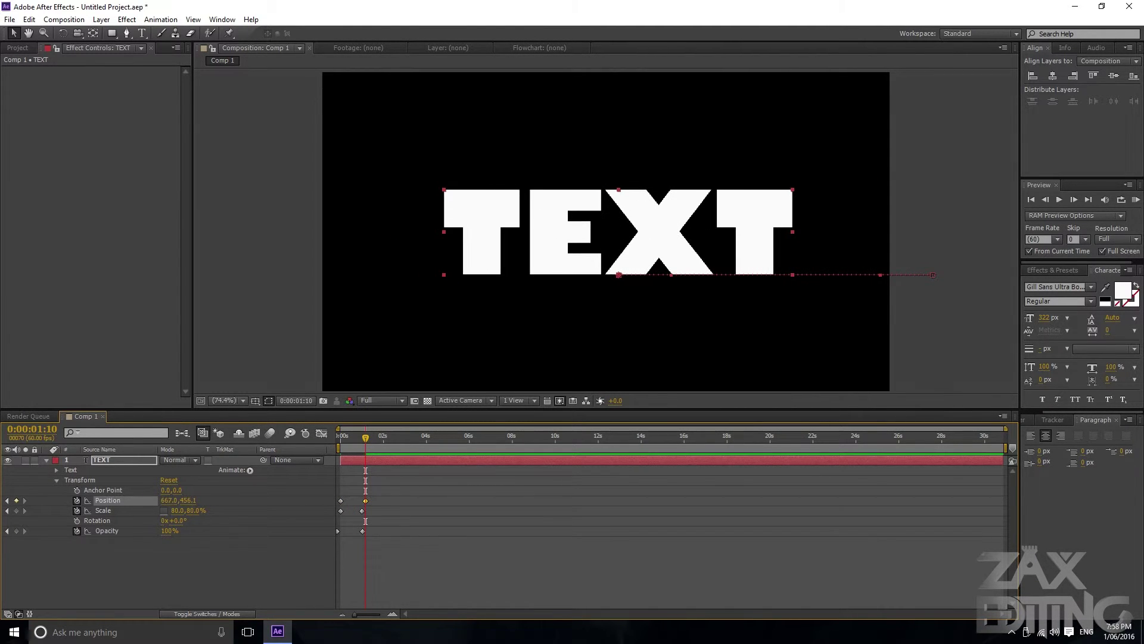
pyautogui.press('F2')
pyautogui.press('Home')
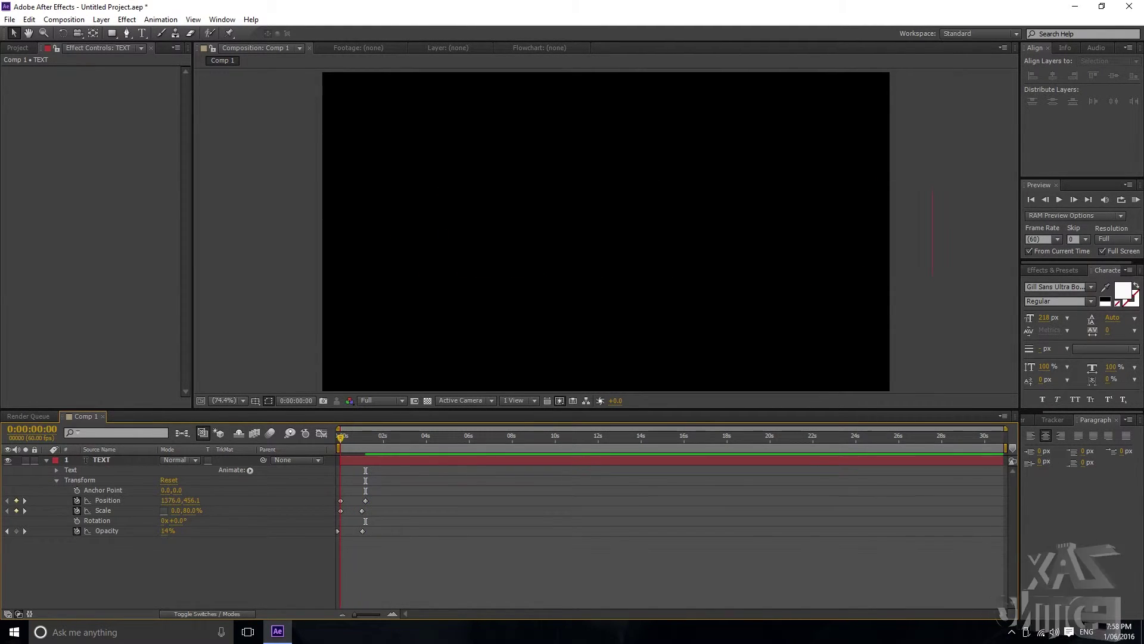
pyautogui.press('space')
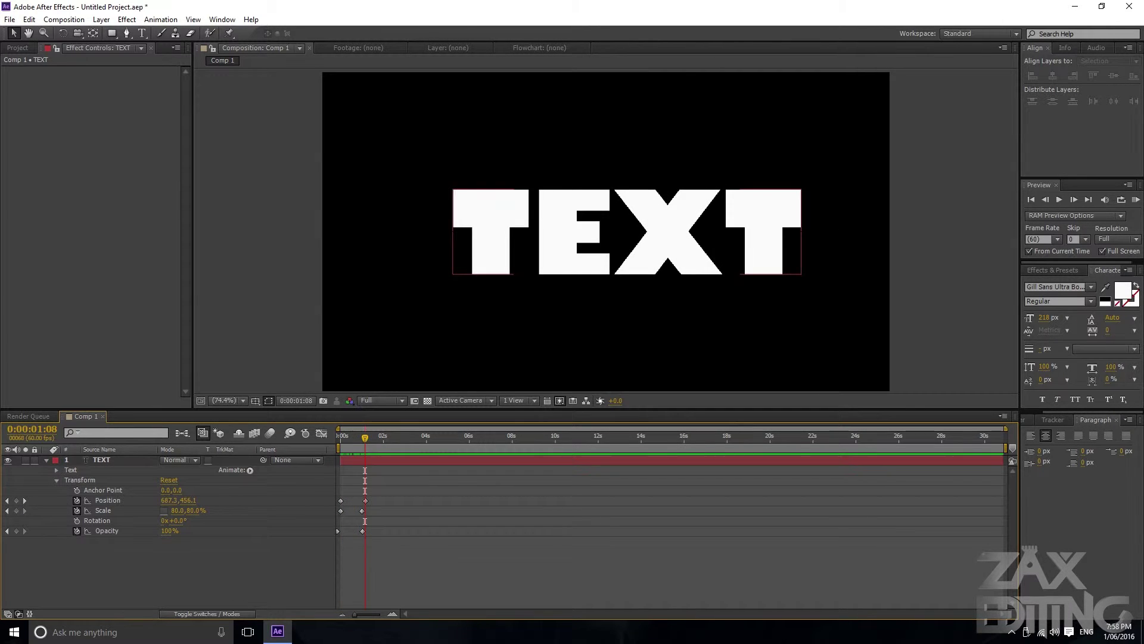
# Save the TEXT layer's Position, Scale and Opacity keyframes as animation preset "test" in the Miscellaneous folder, replacing the existing file
pyautogui.moveTo(379, 542); pyautogui.dragTo(333, 497)
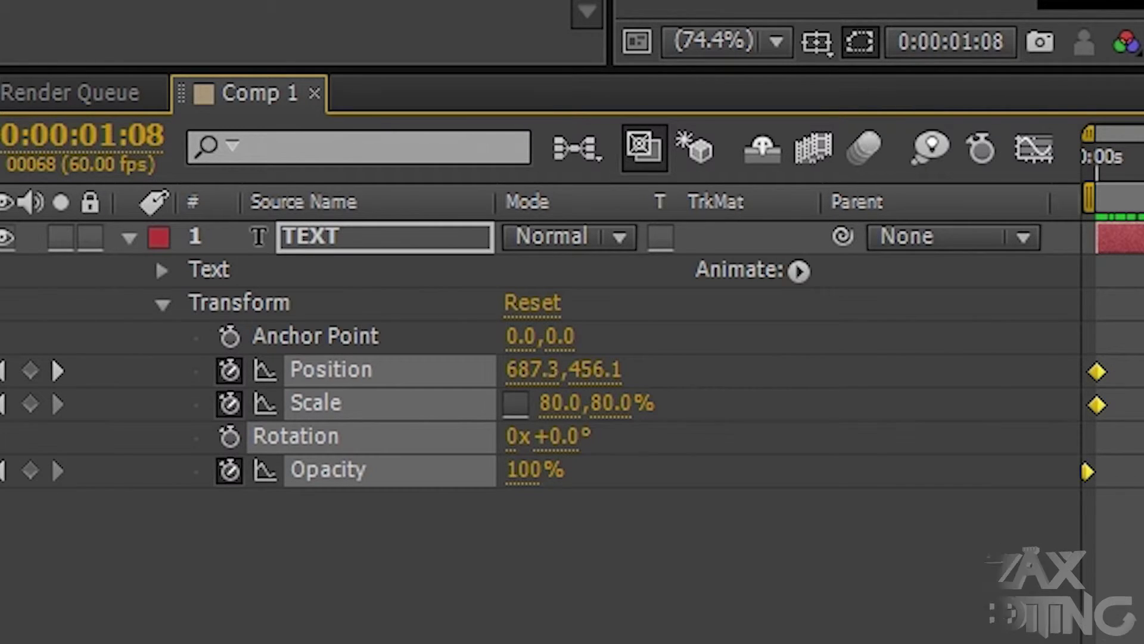
pyautogui.moveTo(1124, 470); pyautogui.dragTo(857, 472)
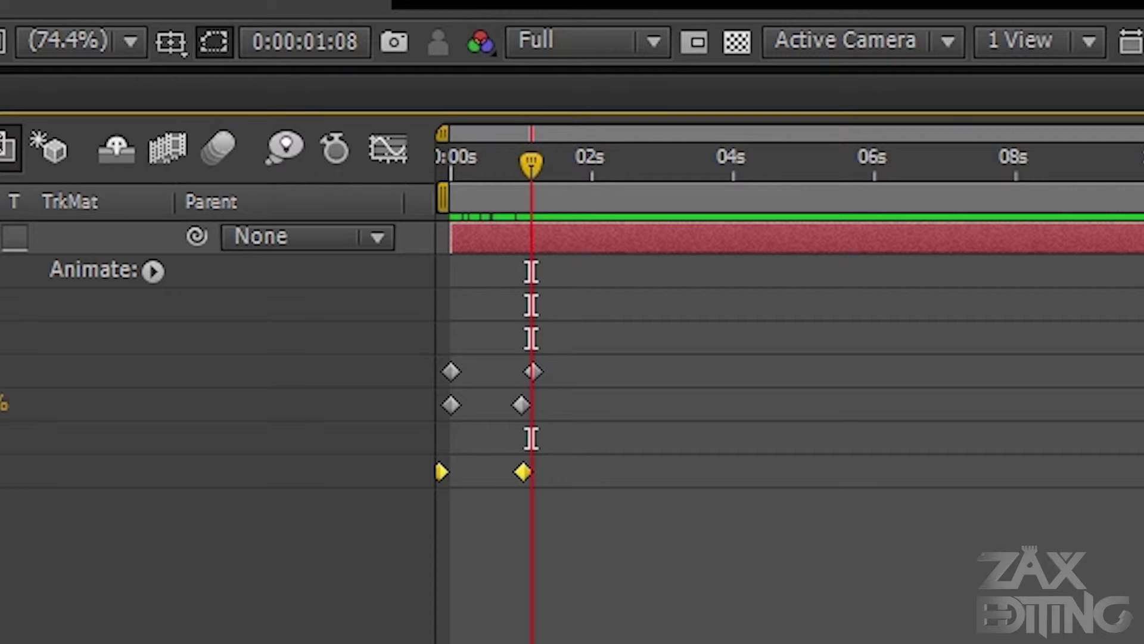
pyautogui.moveTo(560, 413); pyautogui.dragTo(385, 372)
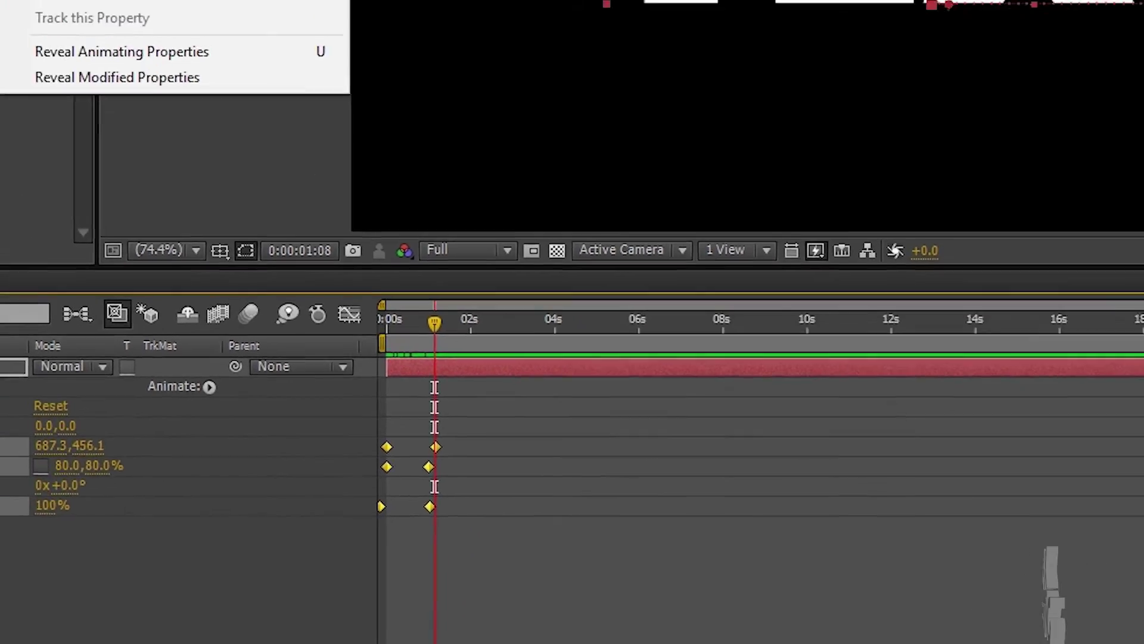
pyautogui.click(187, 32)
pyautogui.write('test')
pyautogui.press('Return')
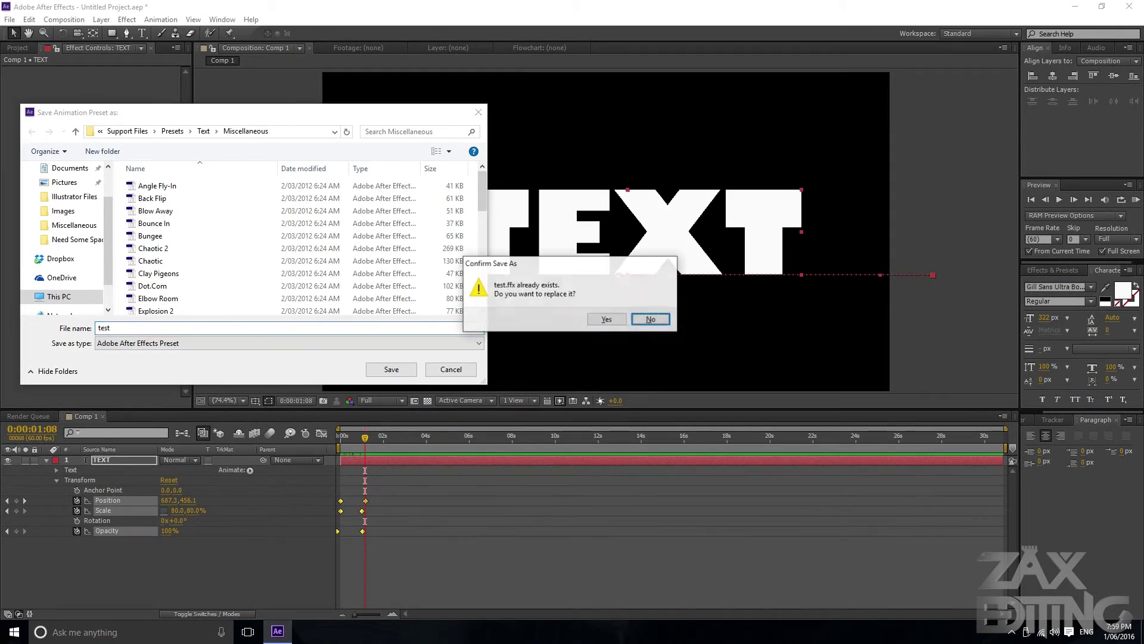
pyautogui.click(607, 318)
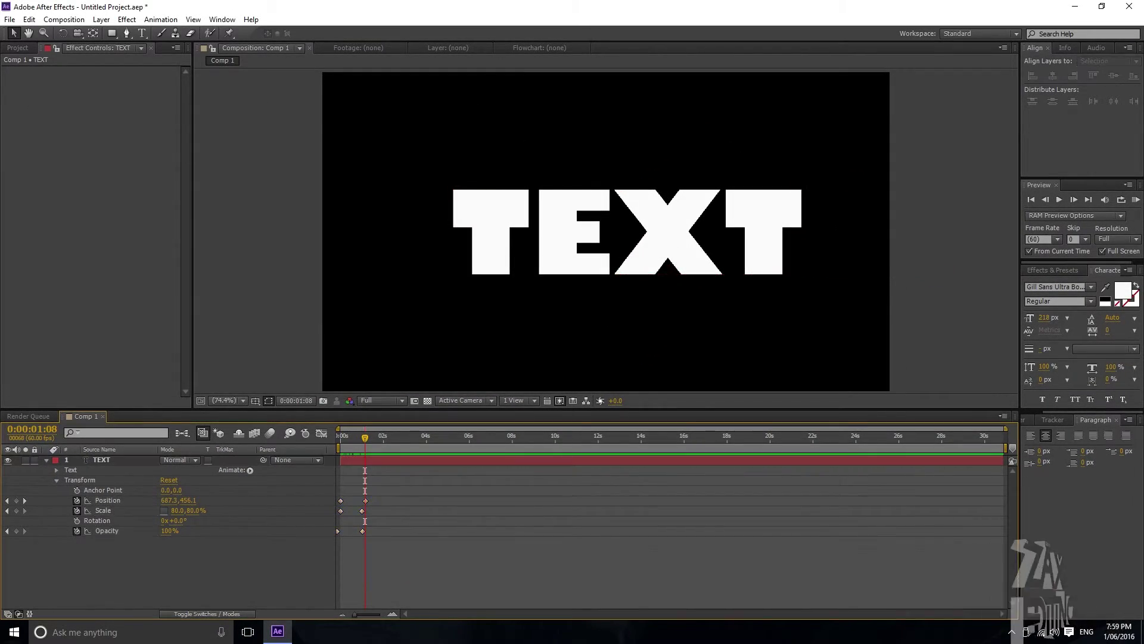
# Hide the TEXT layer and draw a large red rectangle on a new shape layer, extending past the composition's right edge
pyautogui.click(7, 460)
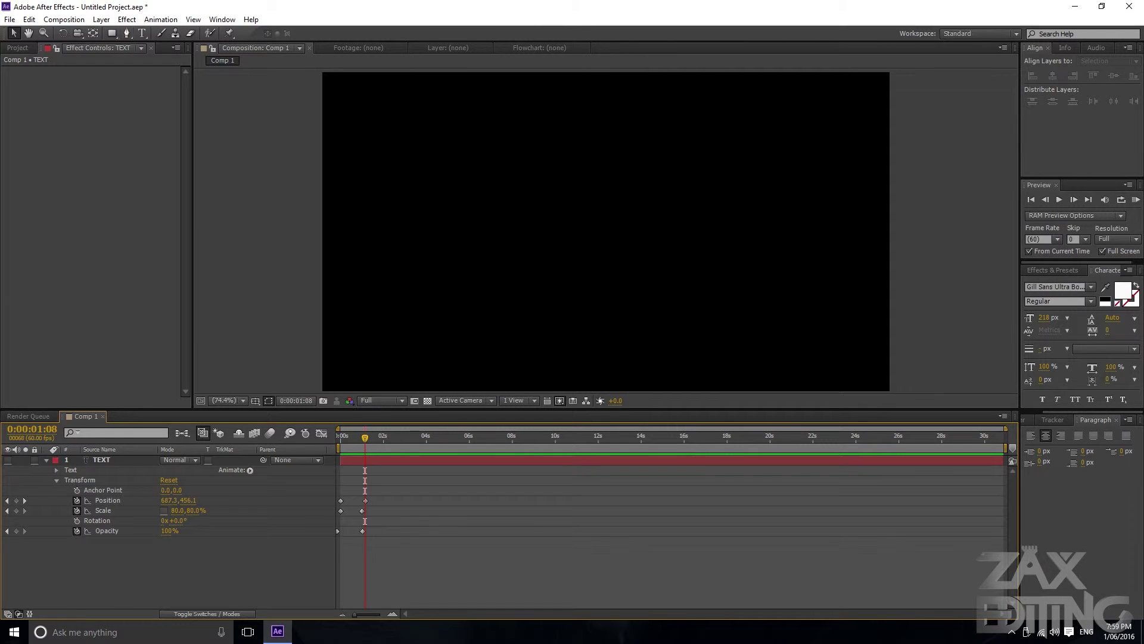
pyautogui.click(112, 33)
pyautogui.moveTo(511, 183)
pyautogui.mouseDown()
pyautogui.moveTo(590, 246)
pyautogui.moveTo(915, 369)
pyautogui.mouseUp()
pyautogui.click(13, 33)
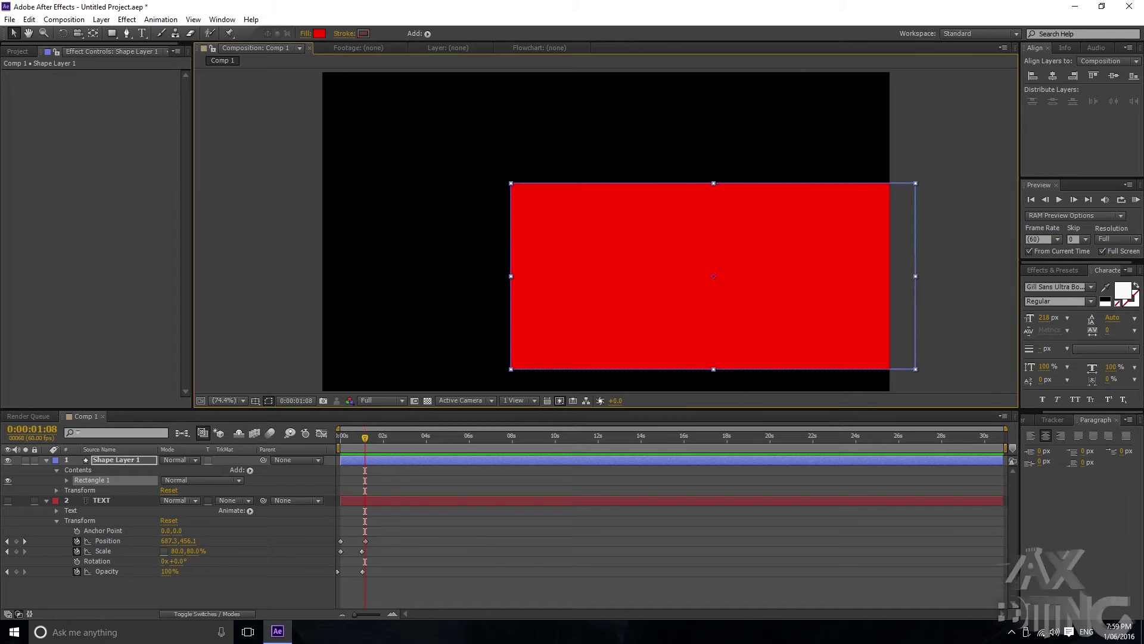
# Move the red rectangle near the centre of the composition and place its anchor point at its bottom centre
pyautogui.moveTo(685, 268); pyautogui.dragTo(606, 215)
pyautogui.click(606, 232)
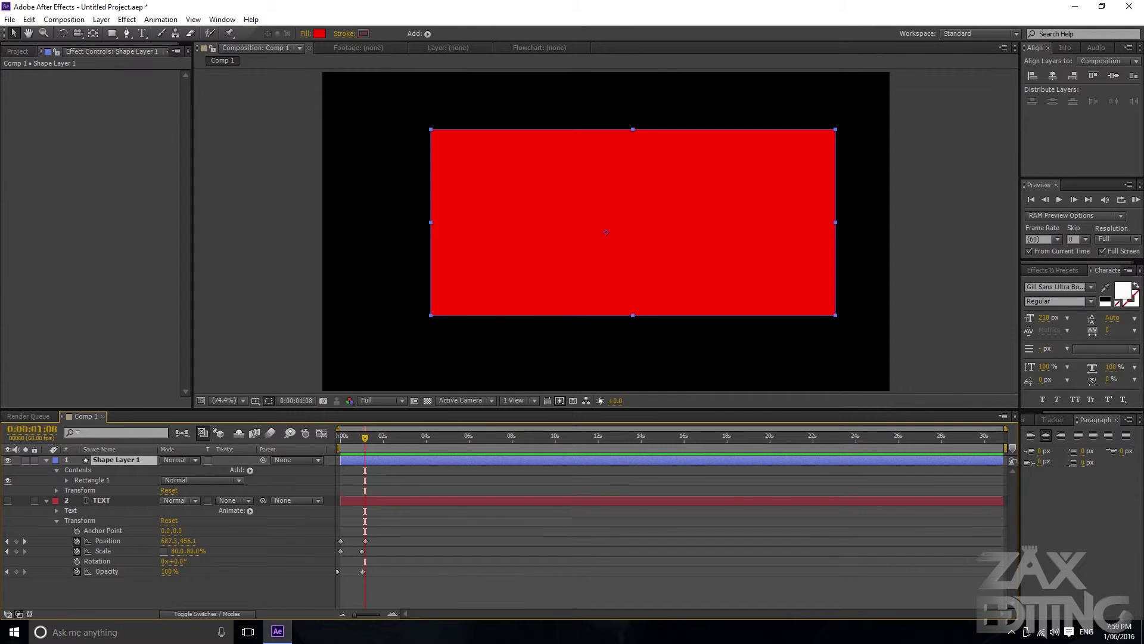
pyautogui.press('y')
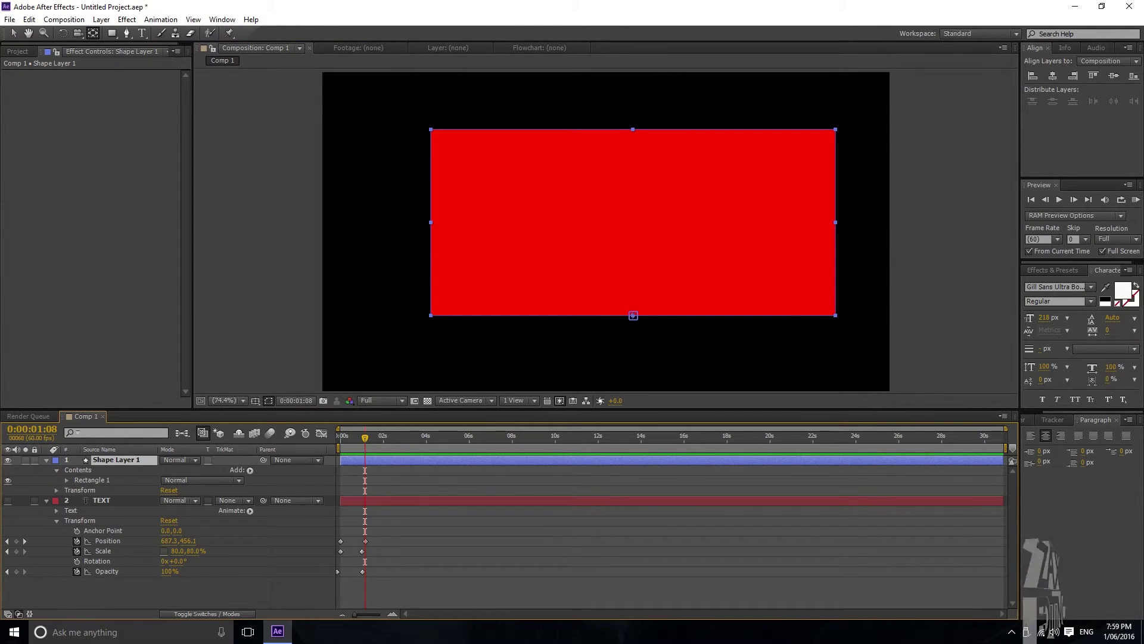
pyautogui.press('v')
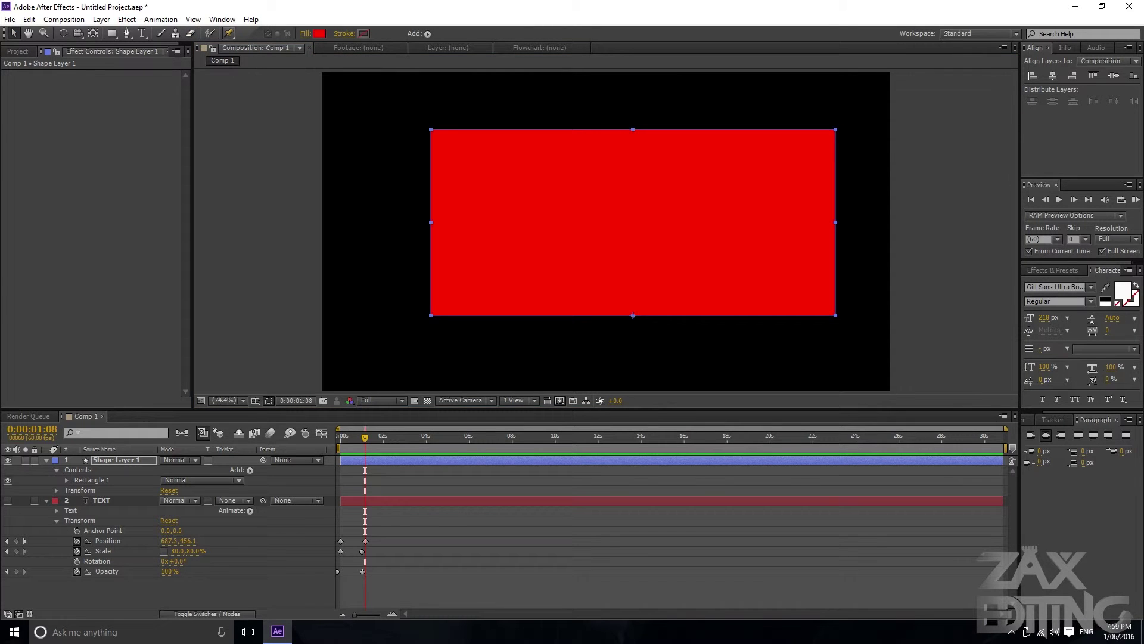
# Try the "test" animation preset on the red rectangle's layer at 0:00:01:08, preview its motion, and undo it
pyautogui.click(161, 19)
pyautogui.moveTo(201, 59)
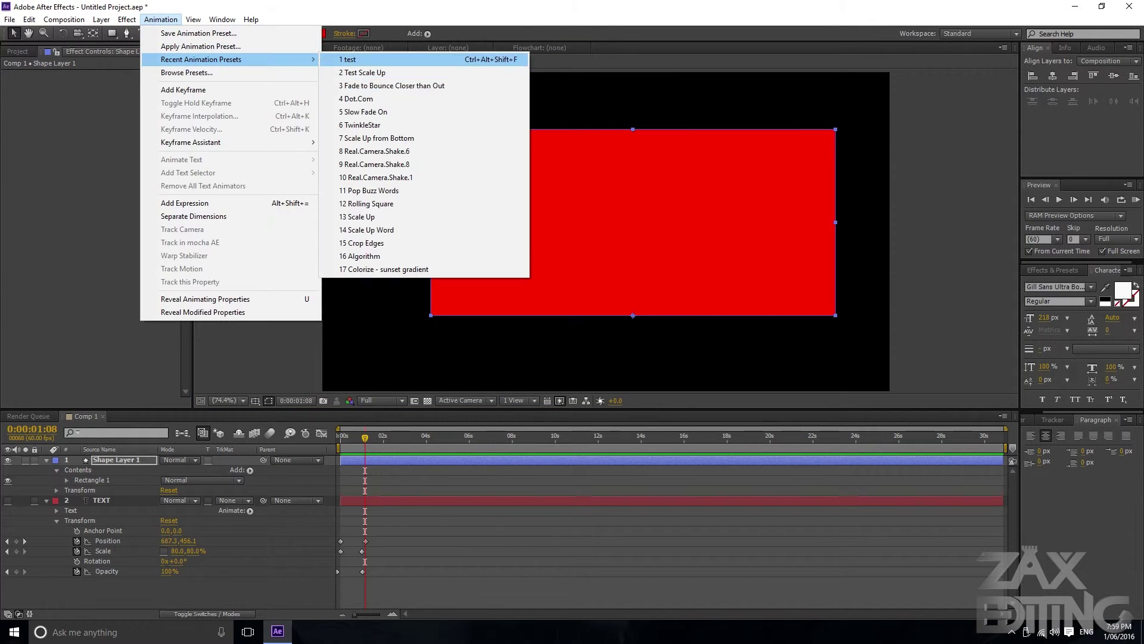
pyautogui.click(357, 60)
pyautogui.moveTo(366, 438); pyautogui.dragTo(371, 438)
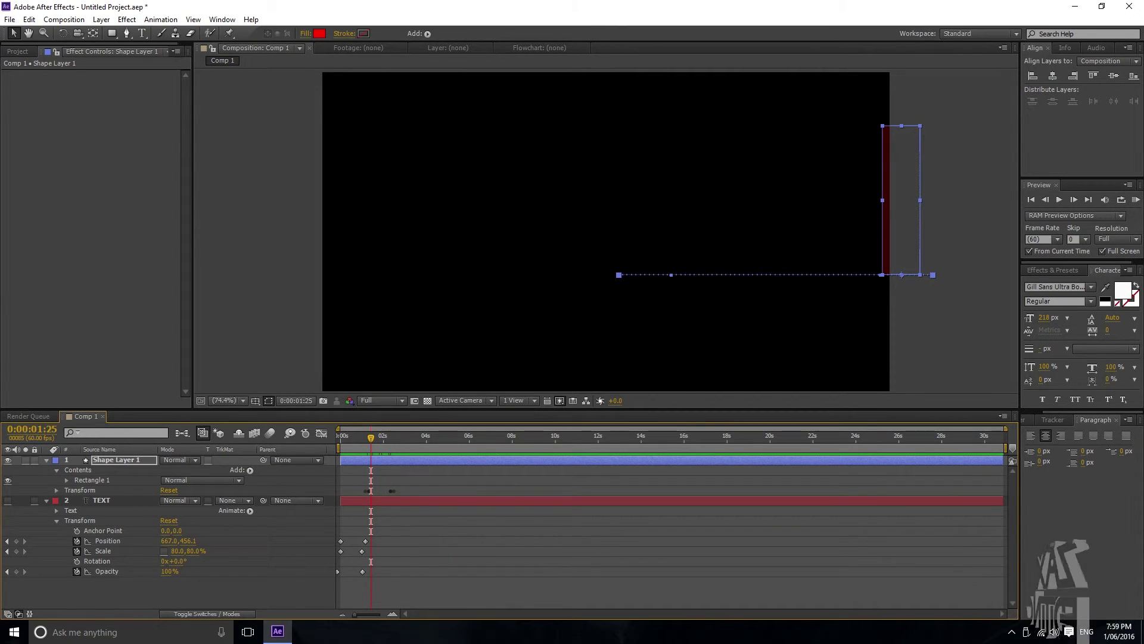
pyautogui.click(117, 460)
pyautogui.hotkey('ctrl', 'z')
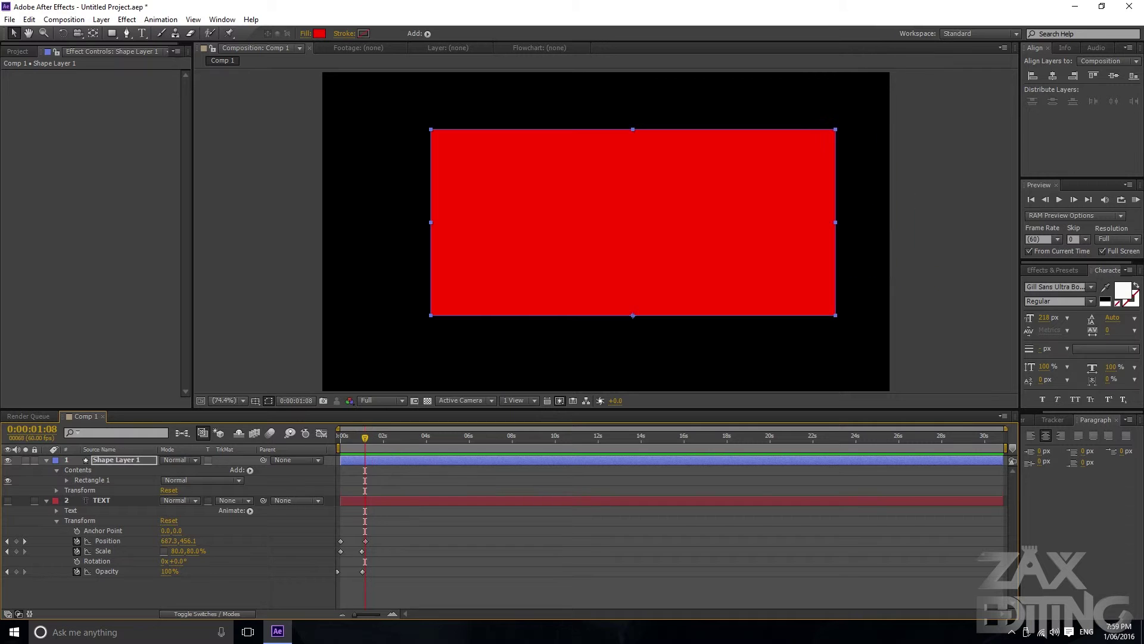
# Keyframe the red rectangle's rotation from 205° at 0:00:00:00 to 0° at 0:00:01:08
pyautogui.press('r')
pyautogui.click(77, 470)
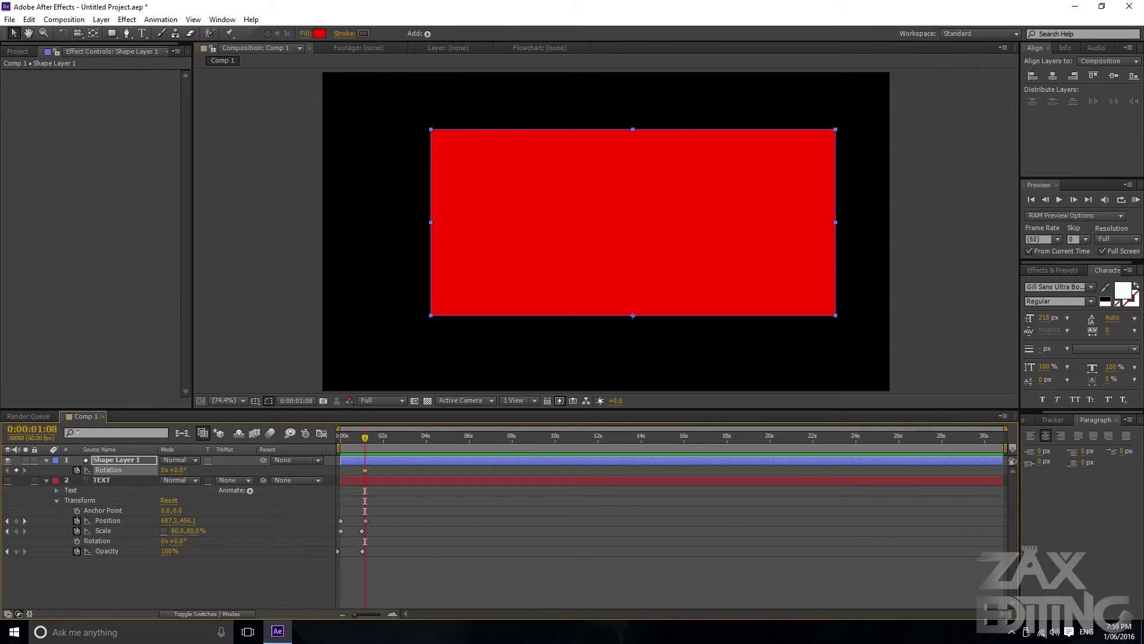
pyautogui.moveTo(365, 437); pyautogui.dragTo(348, 437)
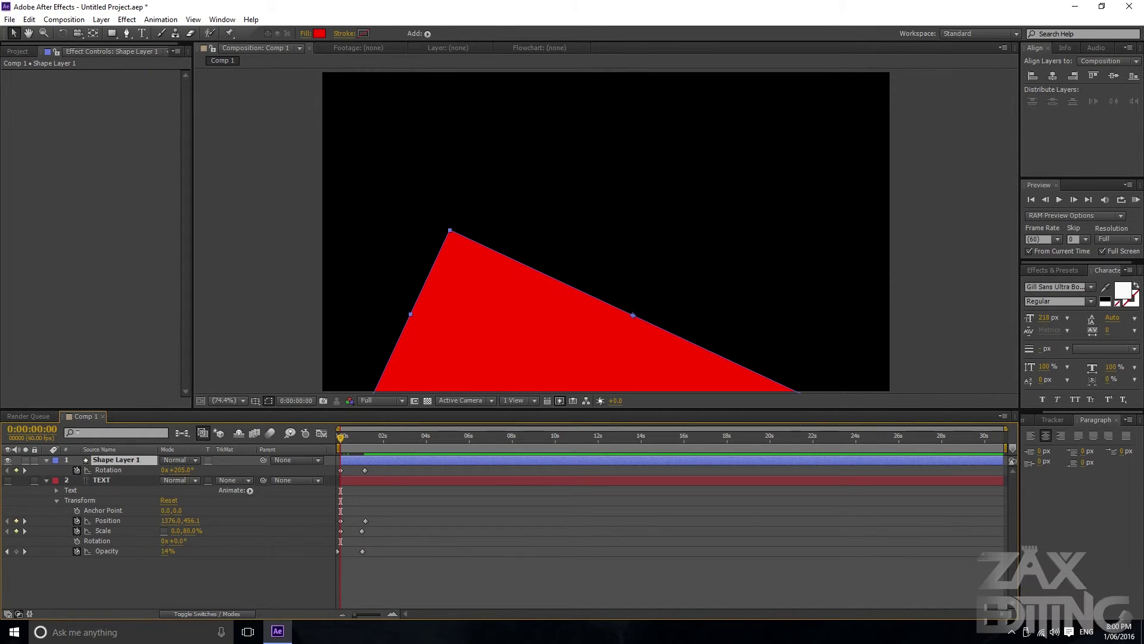
# Apply the "test" animation preset to the rotating rectangle's layer at 0:00:00:00 and preview the combined motion
pyautogui.click(161, 19)
pyautogui.moveTo(239, 59)
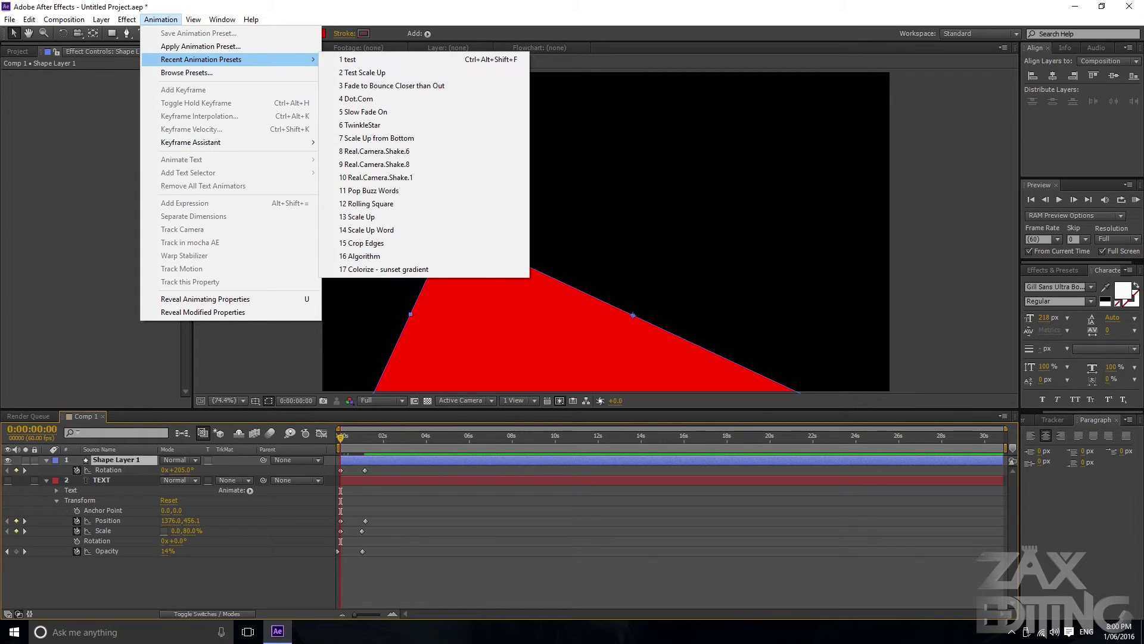
pyautogui.click(357, 59)
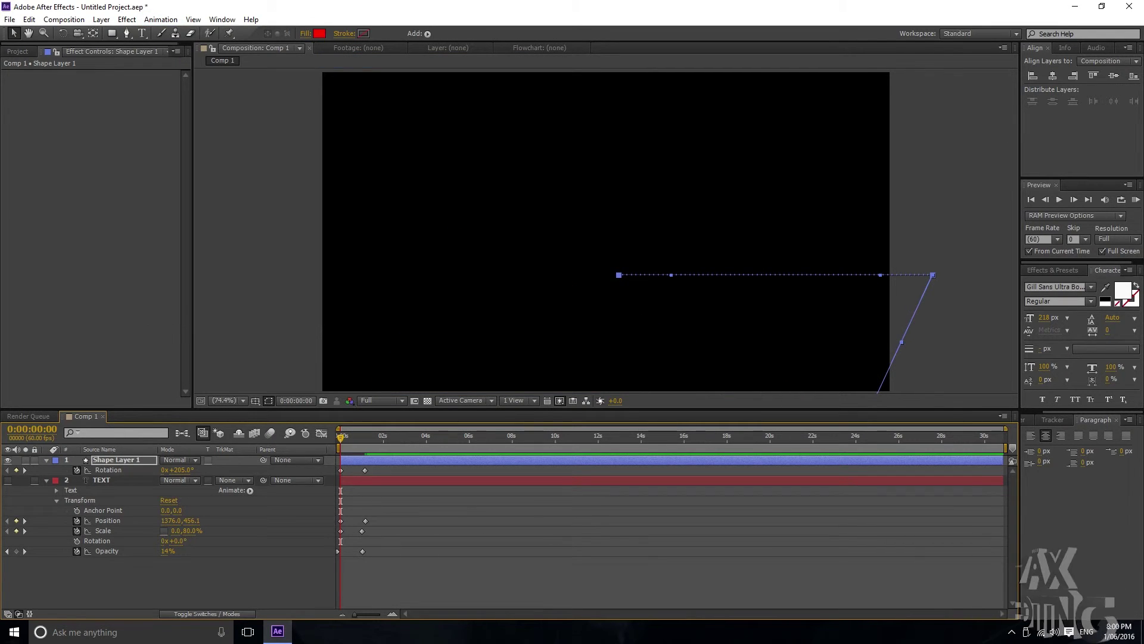
pyautogui.moveTo(341, 437)
pyautogui.mouseDown()
pyautogui.moveTo(378, 438)
pyautogui.moveTo(343, 438)
pyautogui.mouseUp()
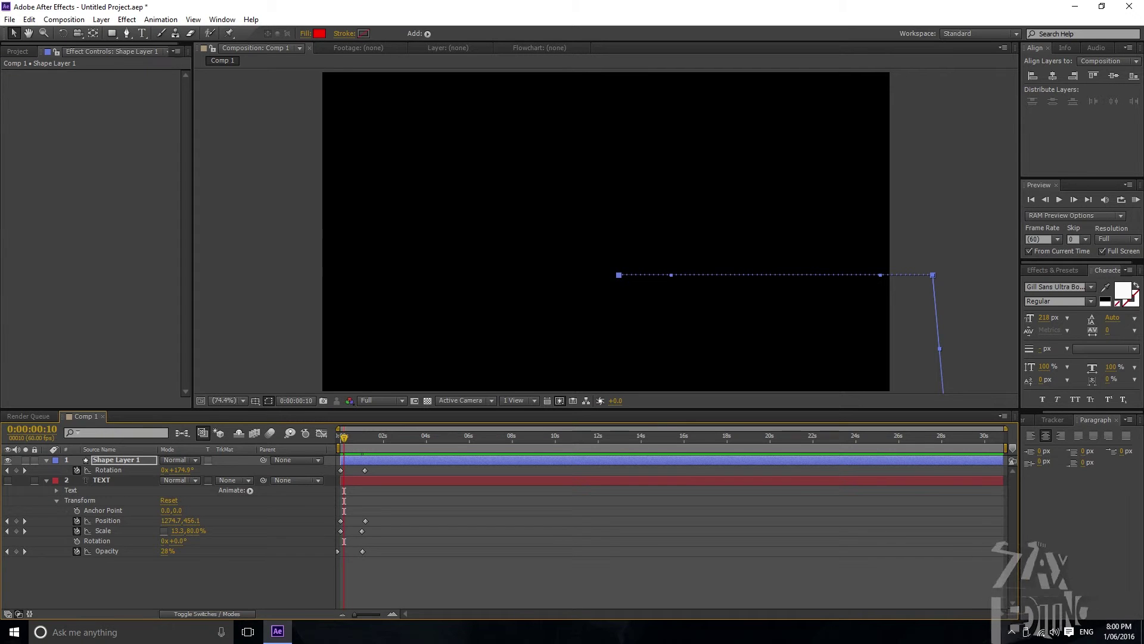
pyautogui.click(161, 20)
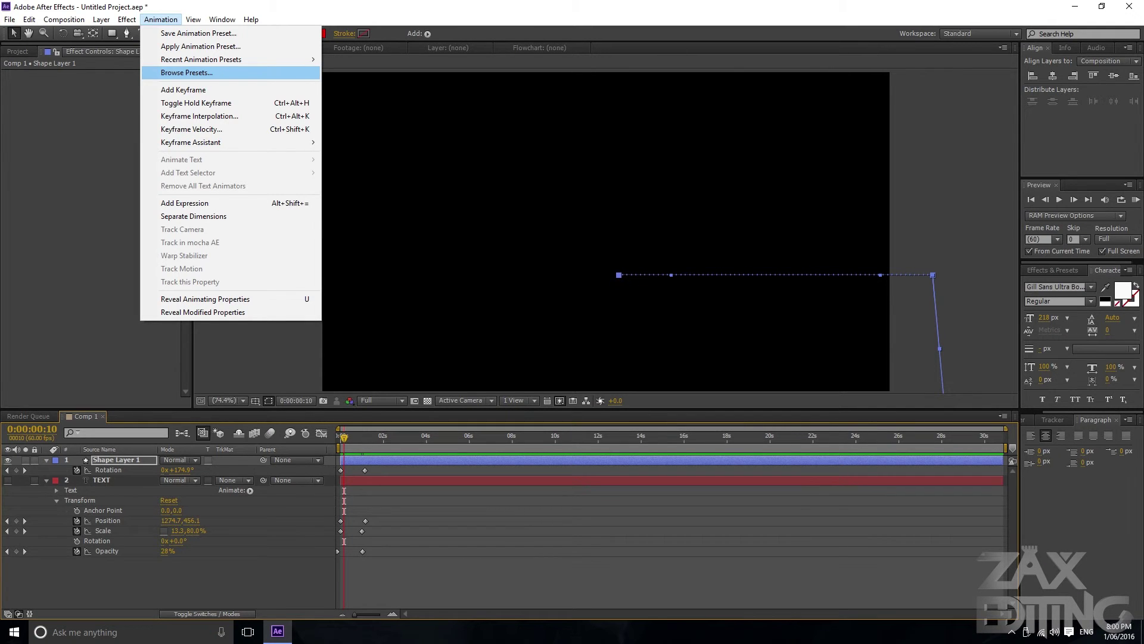
pyautogui.click(102, 124)
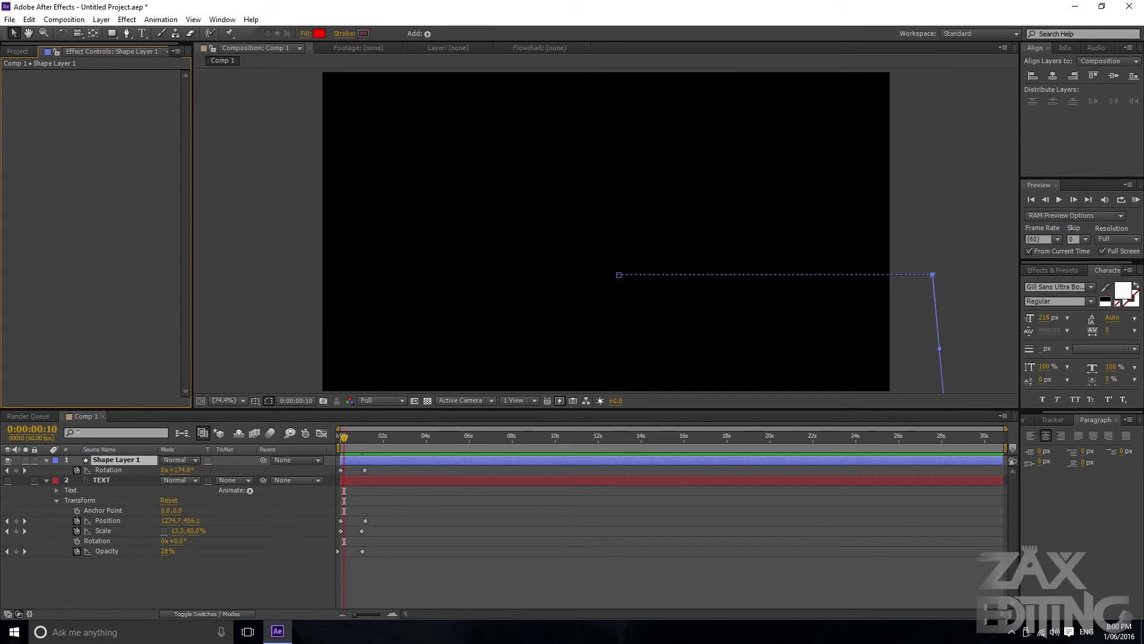